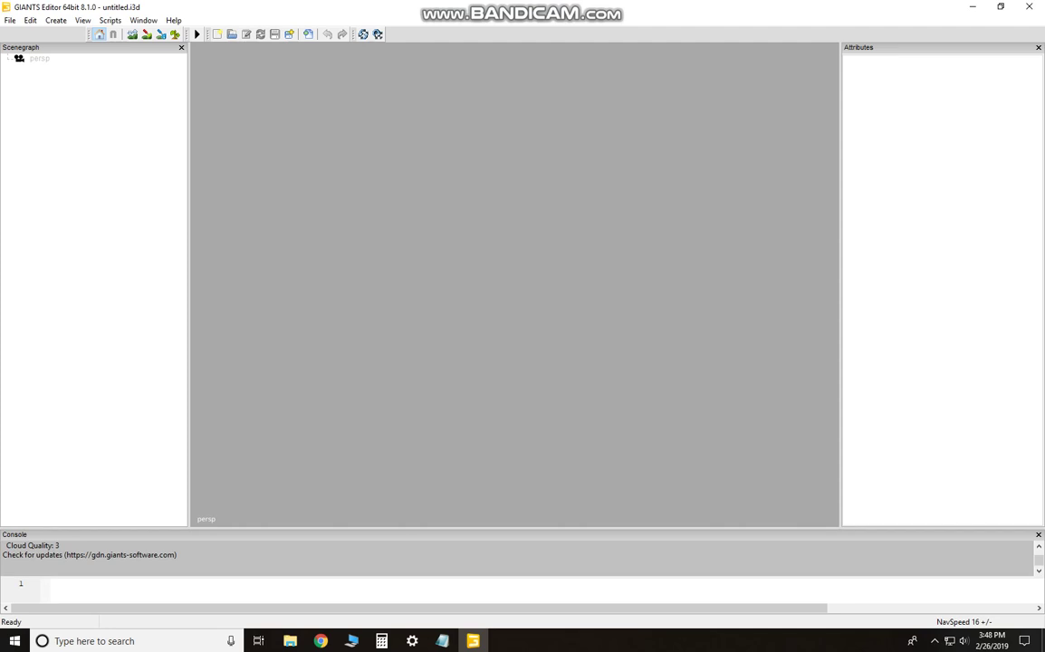
# Step: Create a new mod from the game's map Sample Mod Map 2, accepting the proposed working directory
pyautogui.click(10, 20)
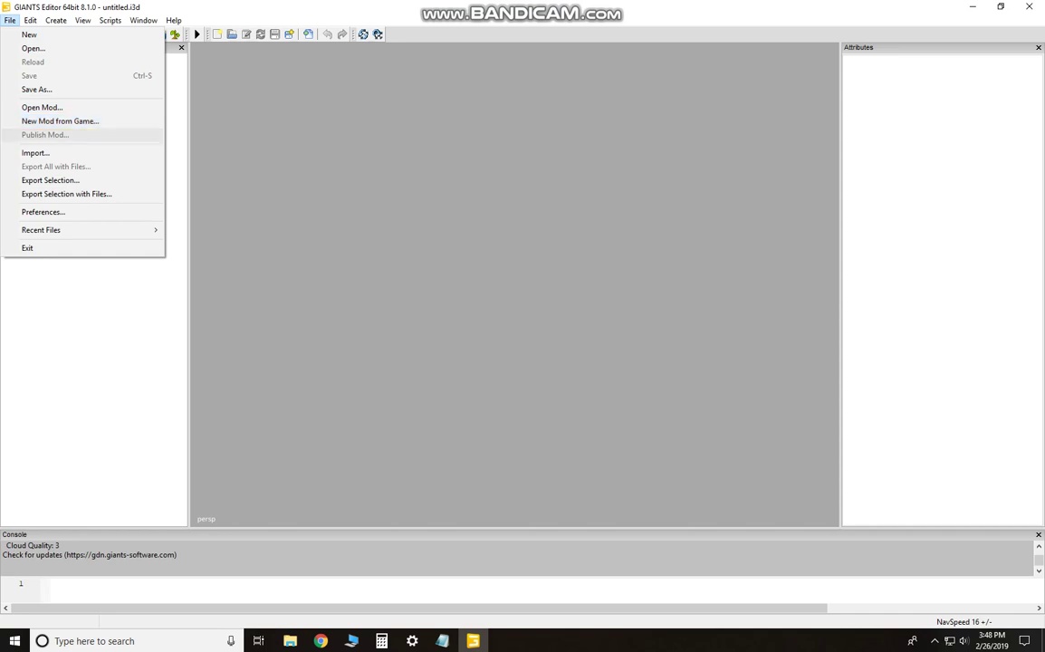
pyautogui.click(59, 121)
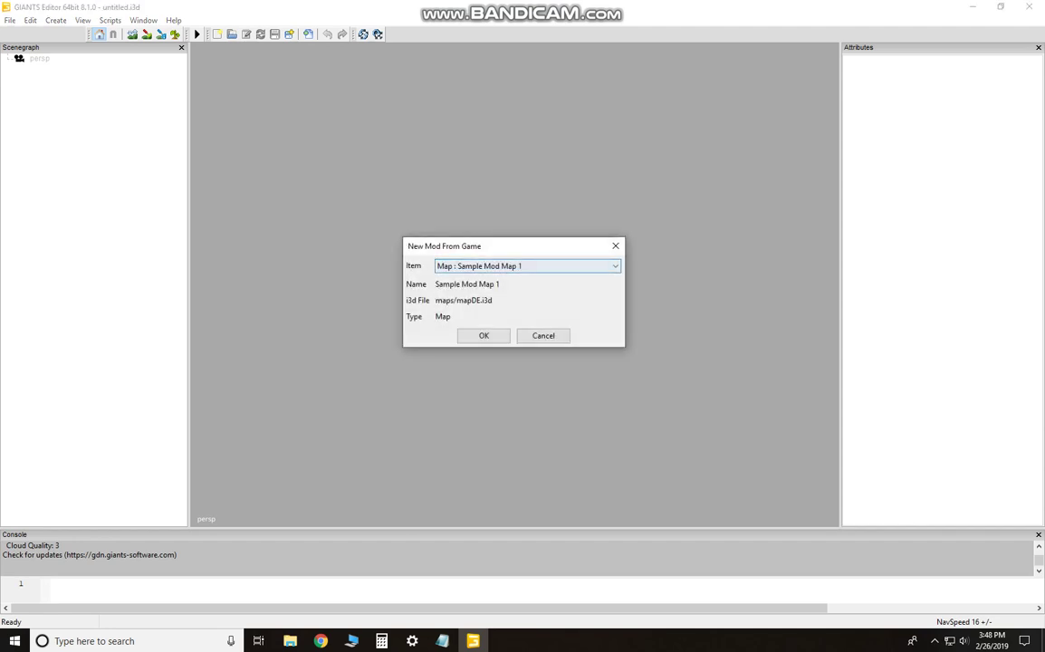
pyautogui.click(528, 266)
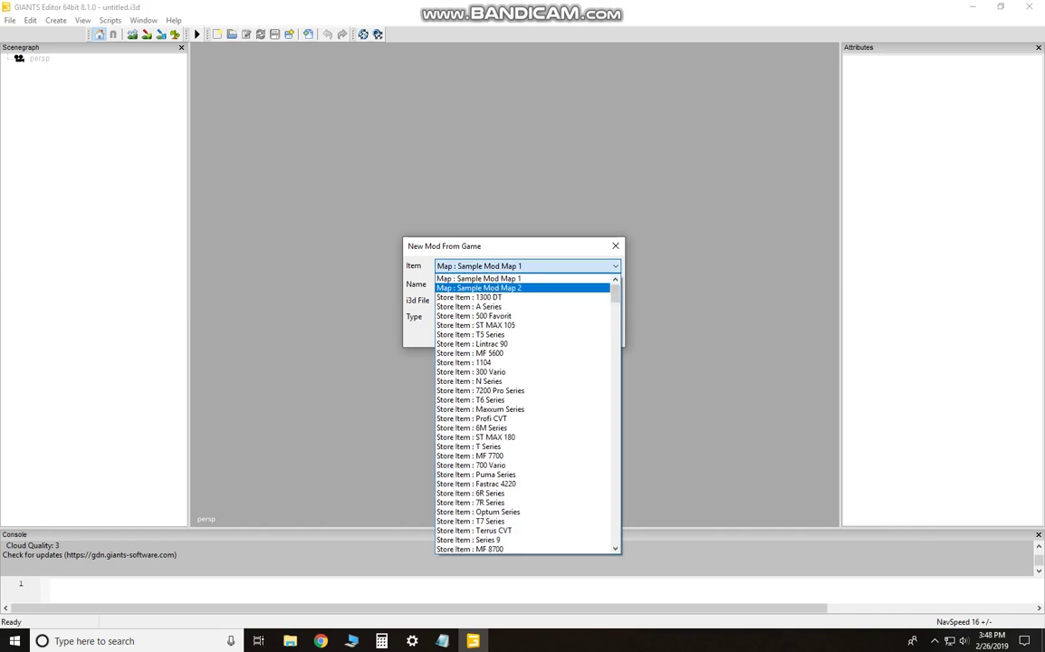
pyautogui.press('Escape')
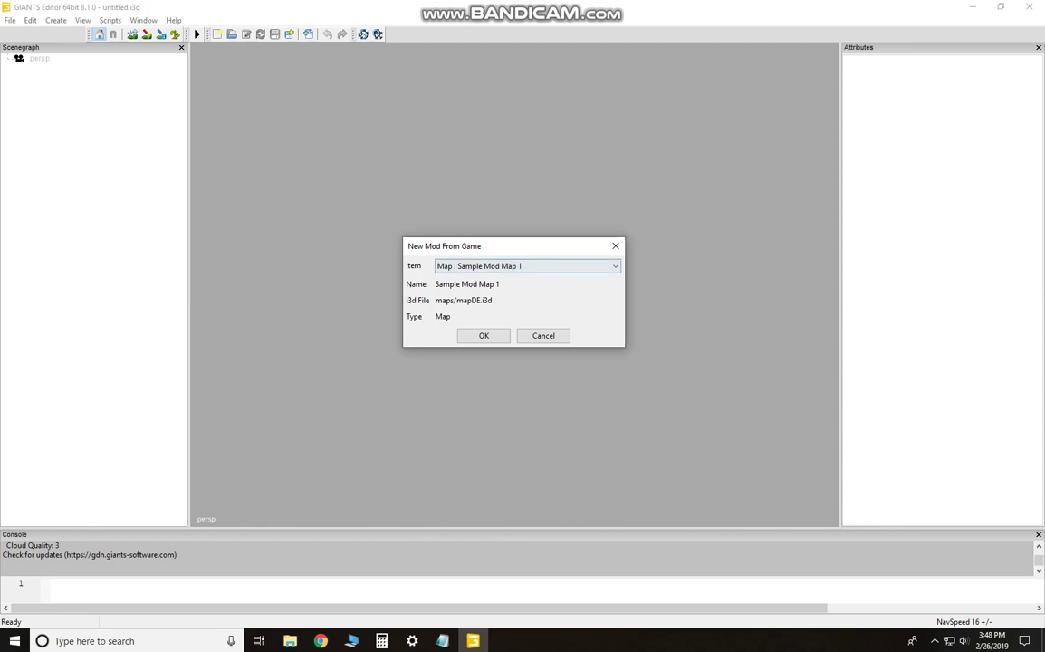
pyautogui.hotkey('alt', 'Down')
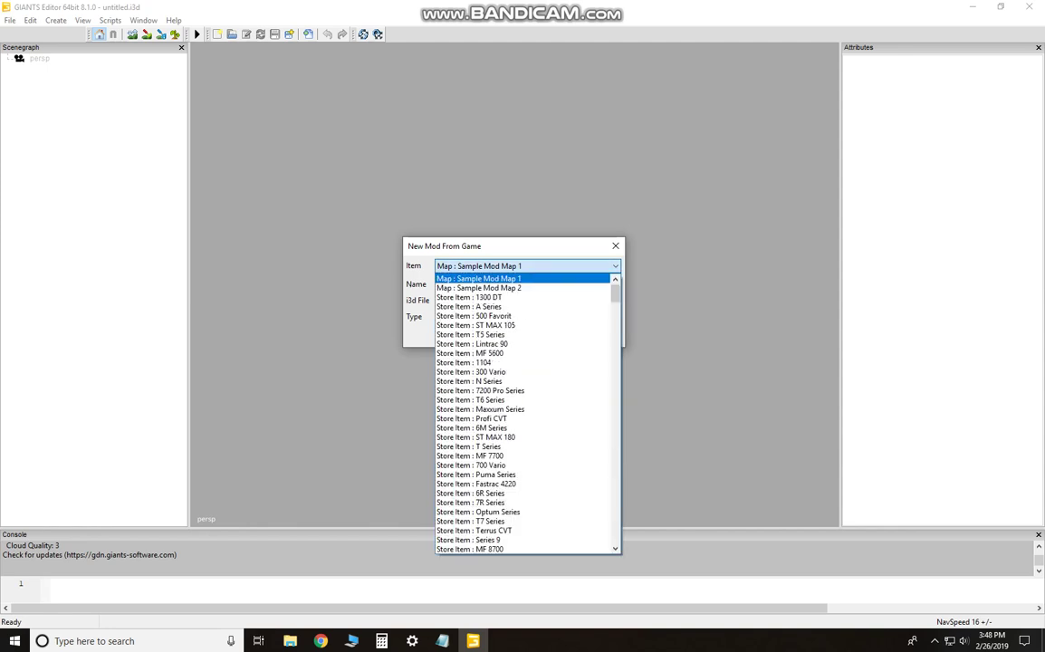
pyautogui.press('Down')
pyautogui.press('Return')
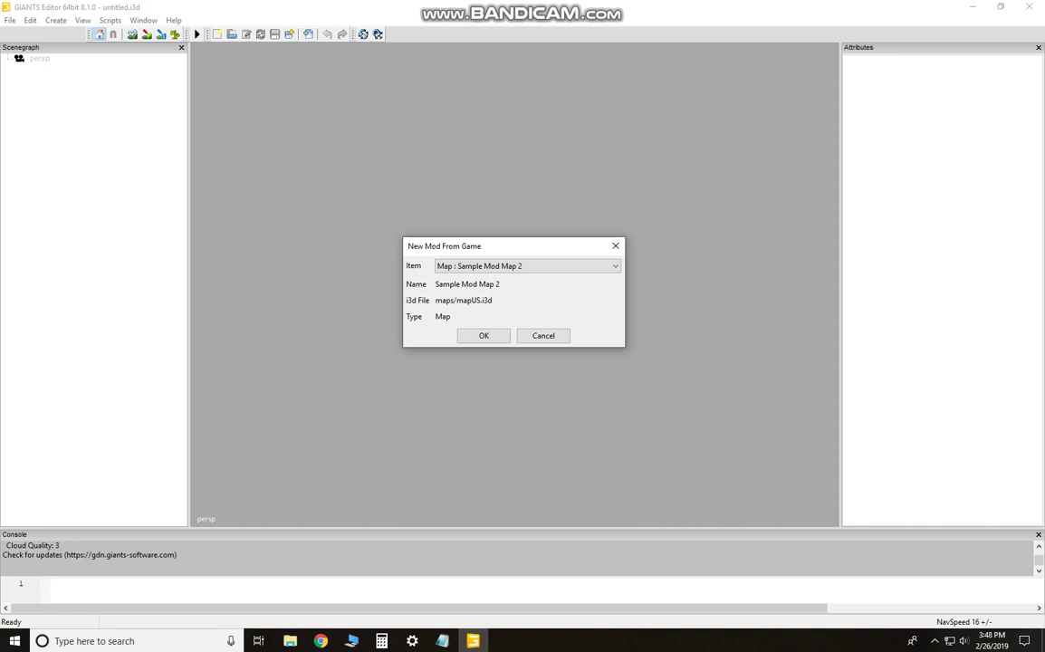
pyautogui.press('Tab')
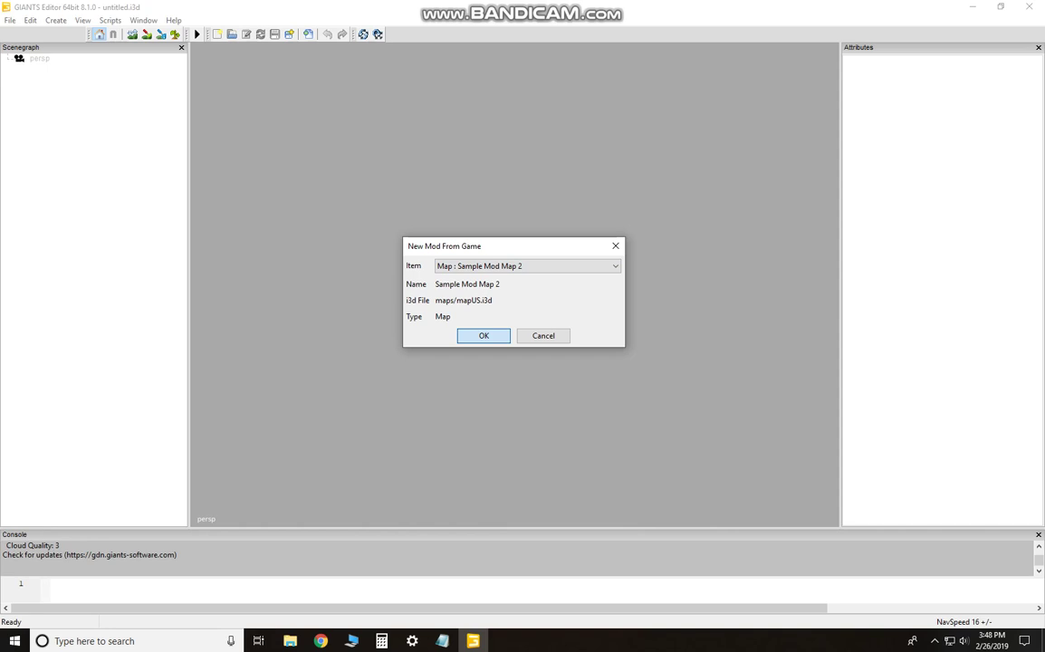
pyautogui.press('Return')
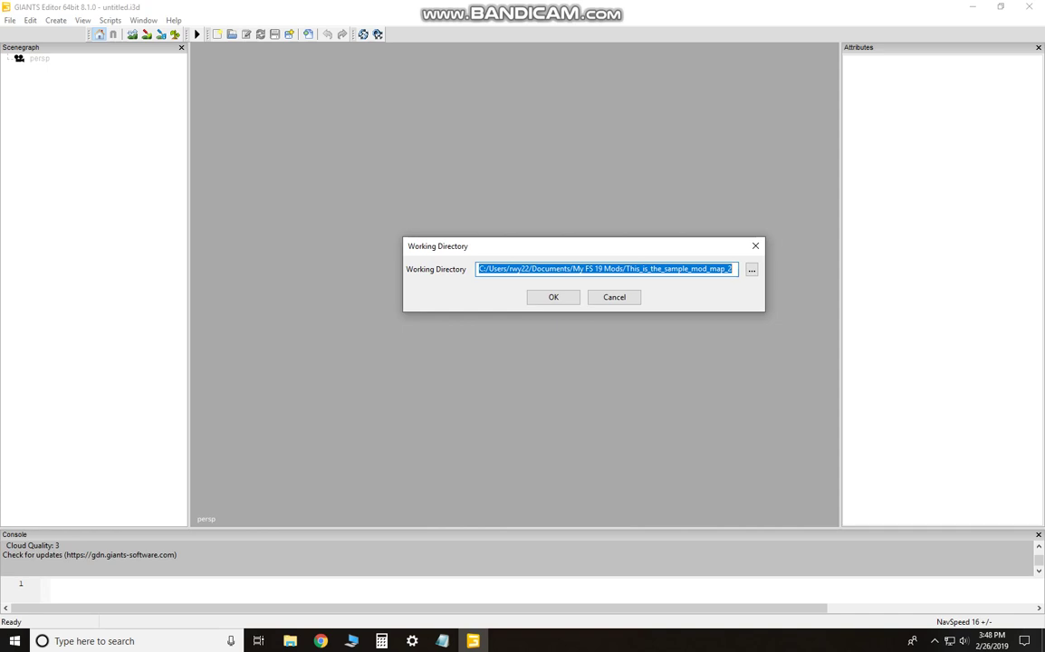
pyautogui.press('Tab')
pyautogui.press('Return')
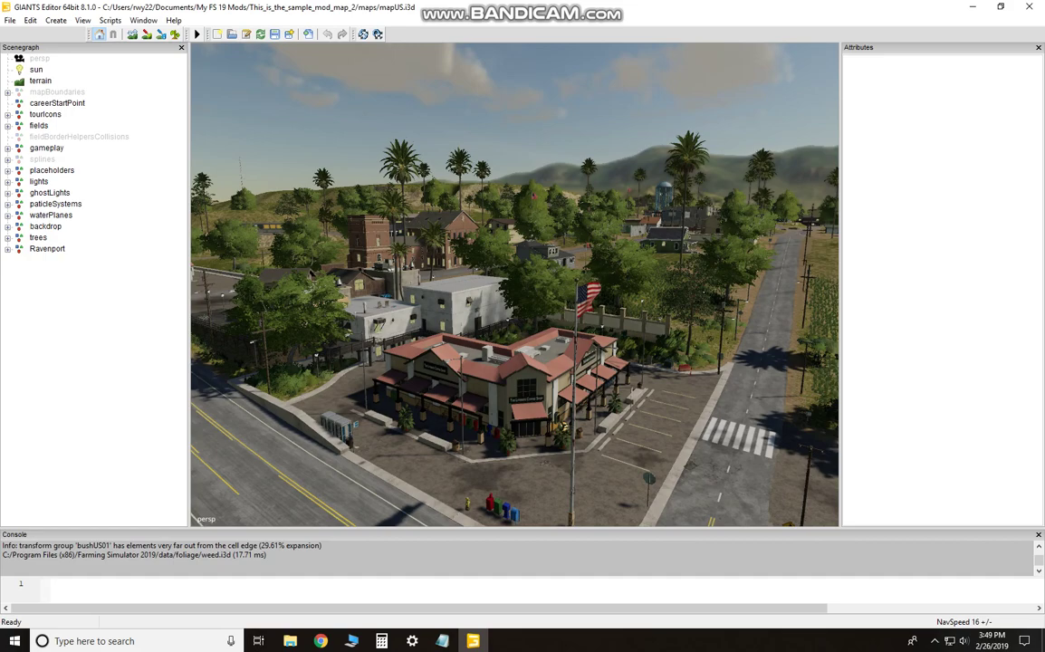
# Step: Raise the navigation speed to 49 and fly over the map to survey the town, fields and farm buildings
pyautogui.moveTo(515, 284)
pyautogui.mouseDown(button='right')
pyautogui.moveTo(262, 285)
pyautogui.moveTo(515, 284)
pyautogui.mouseUp(button='right')
pyautogui.press('w')
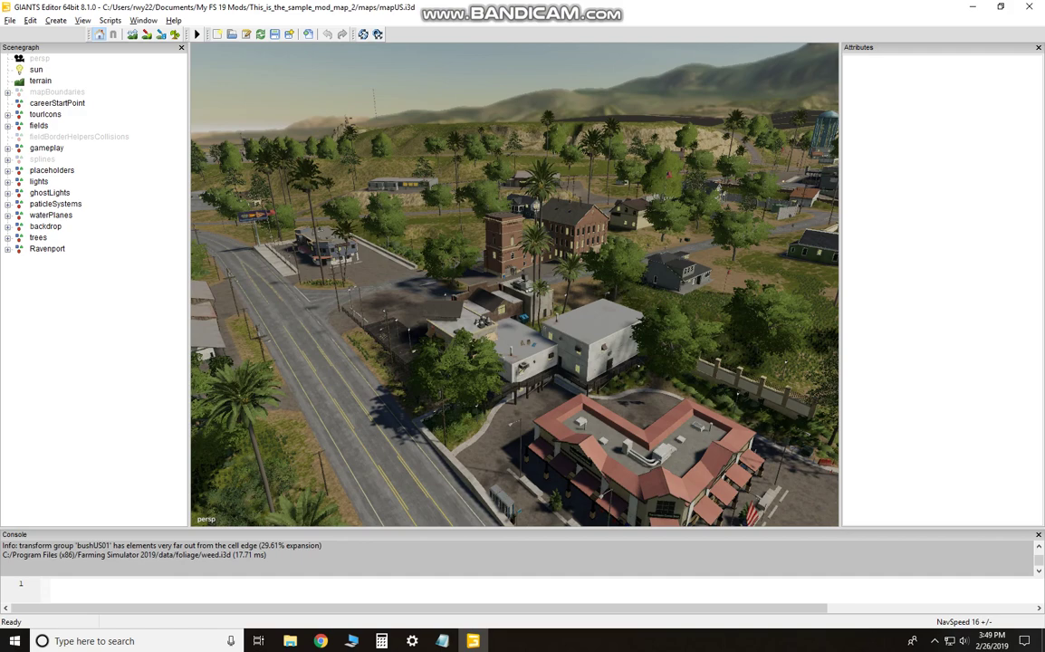
pyautogui.press('+')
pyautogui.press('+')
pyautogui.press('+')
pyautogui.press('+')
pyautogui.press('+')
pyautogui.press('+')
pyautogui.press('+')
pyautogui.press('+')
pyautogui.press('+')
pyautogui.press('+')
pyautogui.press('+')
pyautogui.keyDown('alt'); pyautogui.moveTo(786, 362); pyautogui.dragTo(824, 326); pyautogui.keyUp('alt')
pyautogui.scroll(4, 688, 331)
pyautogui.scroll(6, 823, 326)
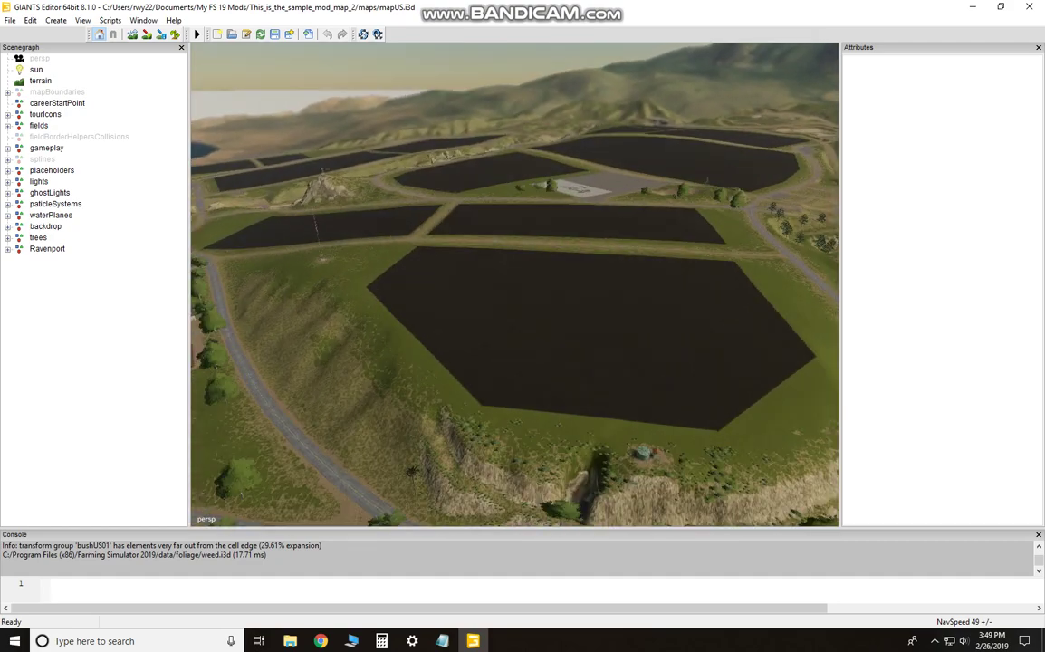
pyautogui.keyDown('alt'); pyautogui.moveTo(579, 326); pyautogui.dragTo(641, 325); pyautogui.keyUp('alt')
pyautogui.scroll(2, 666, 263)
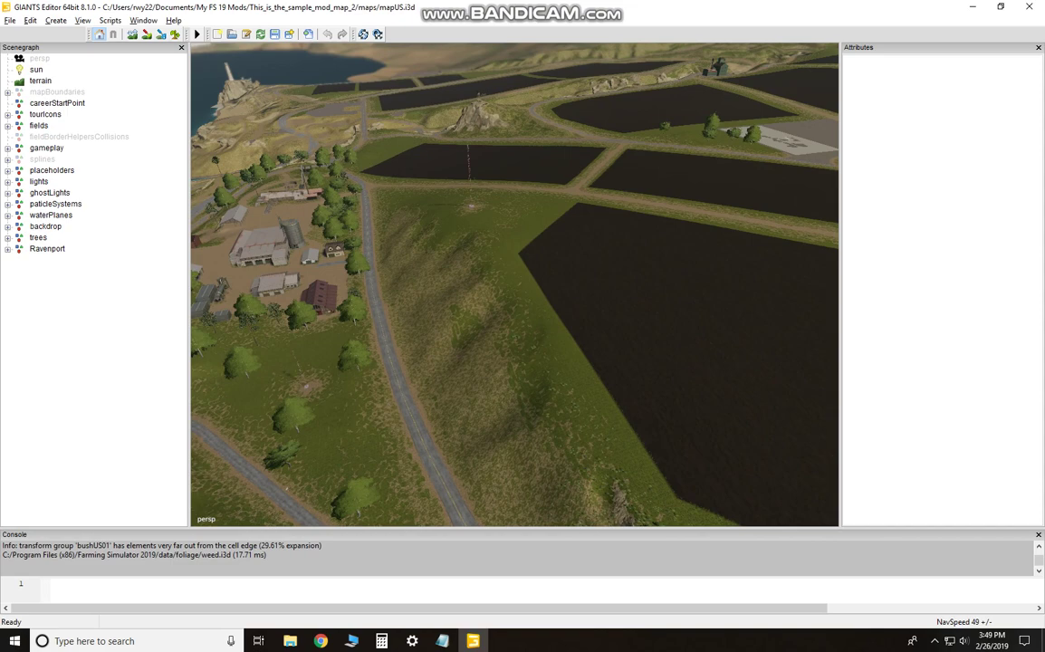
# Step: Delete field02 through field26 from the fields group, keeping only field01
pyautogui.click(46, 114)
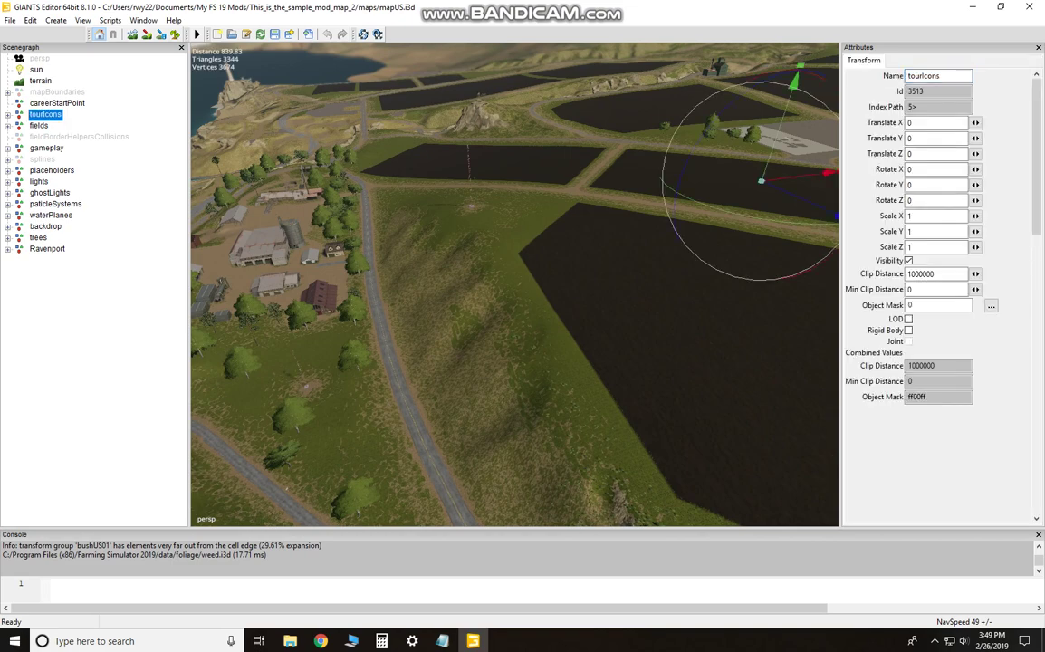
pyautogui.click(39, 126)
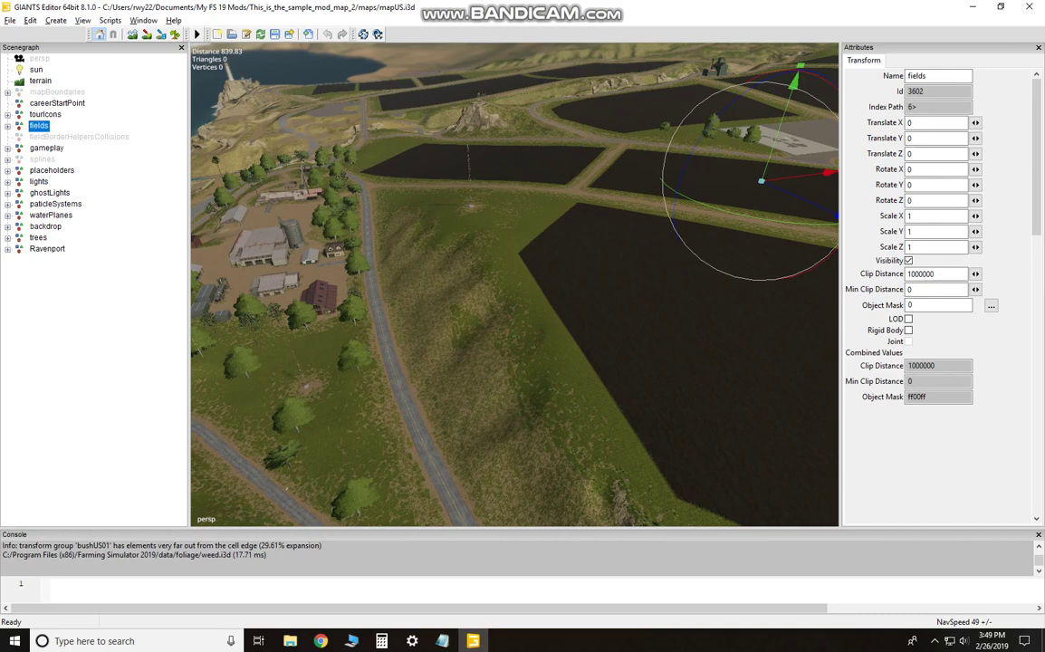
pyautogui.click(9, 126)
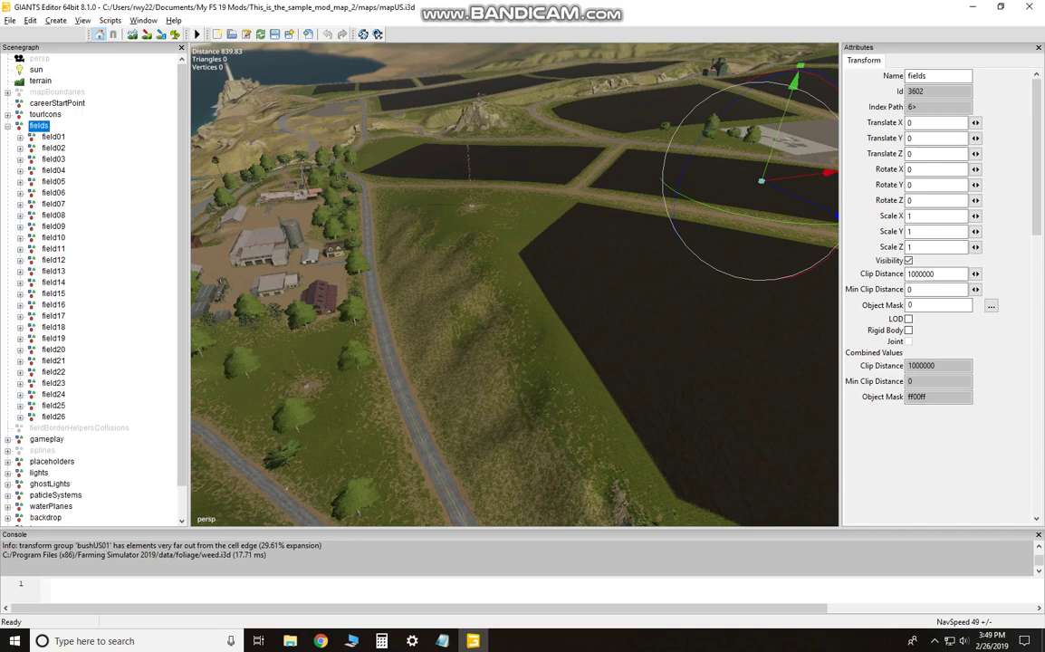
pyautogui.click(54, 147)
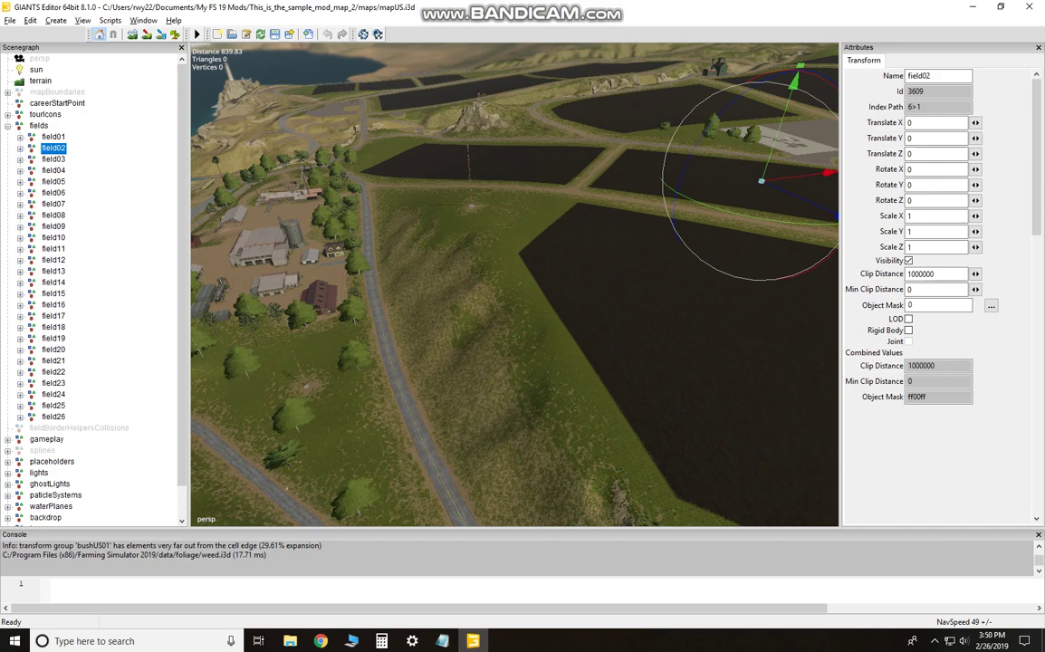
pyautogui.keyDown('shift'); pyautogui.click(53, 416); pyautogui.keyUp('shift')
pyautogui.keyDown('ctrl'); pyautogui.click(54, 416); pyautogui.keyUp('ctrl')
pyautogui.keyDown('shift'); pyautogui.click(53, 416); pyautogui.keyUp('shift')
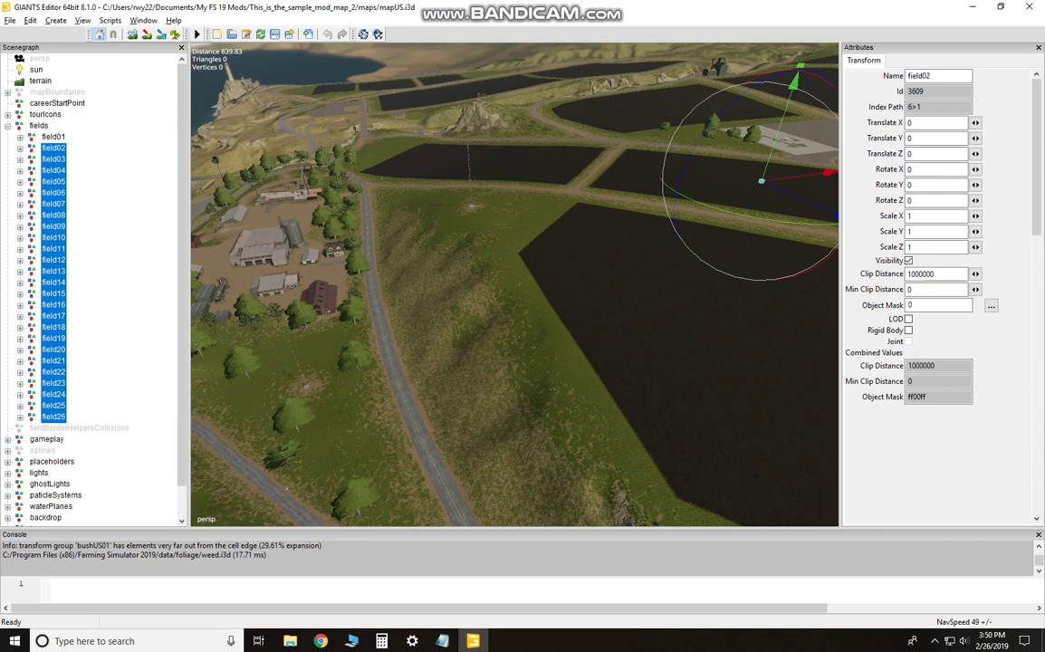
pyautogui.press('Delete')
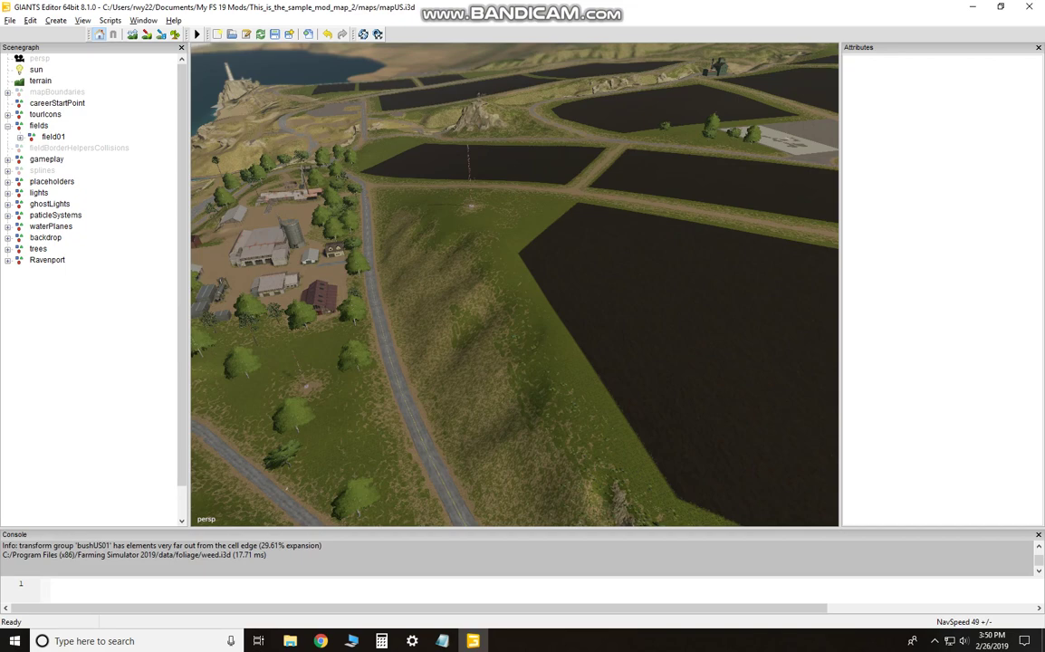
# Step: Examine what the placeholders, lights, ghostLights, waterPlanes, backdrop, trees and Ravenport groups contain on the map, including Ravenport's subgroups
pyautogui.click(52, 182)
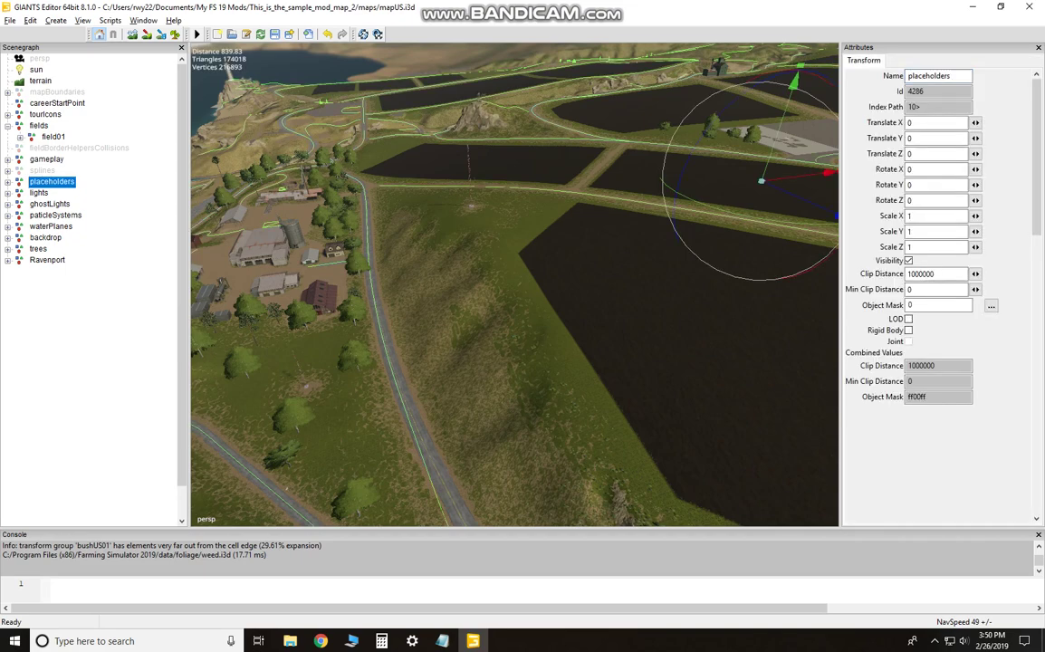
pyautogui.click(39, 192)
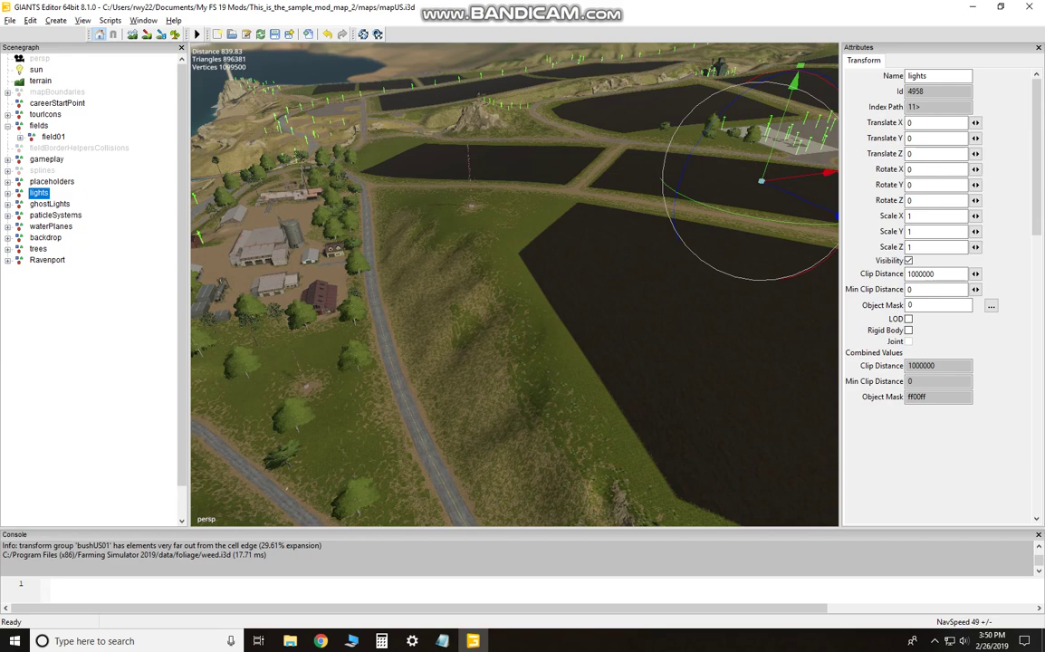
pyautogui.click(50, 204)
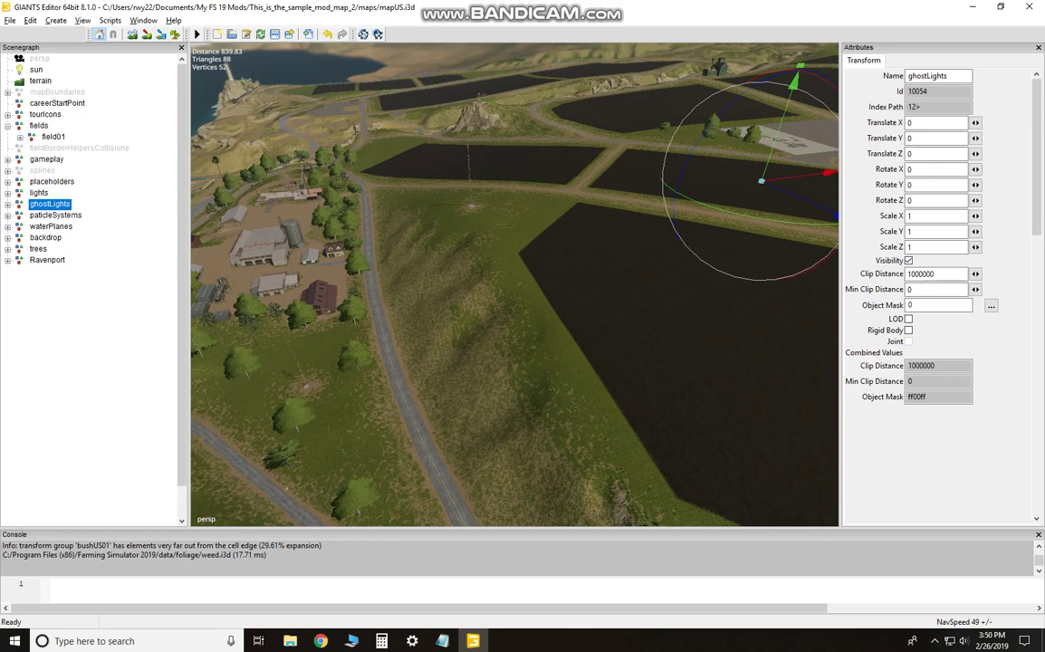
pyautogui.click(50, 226)
pyautogui.click(95, 317)
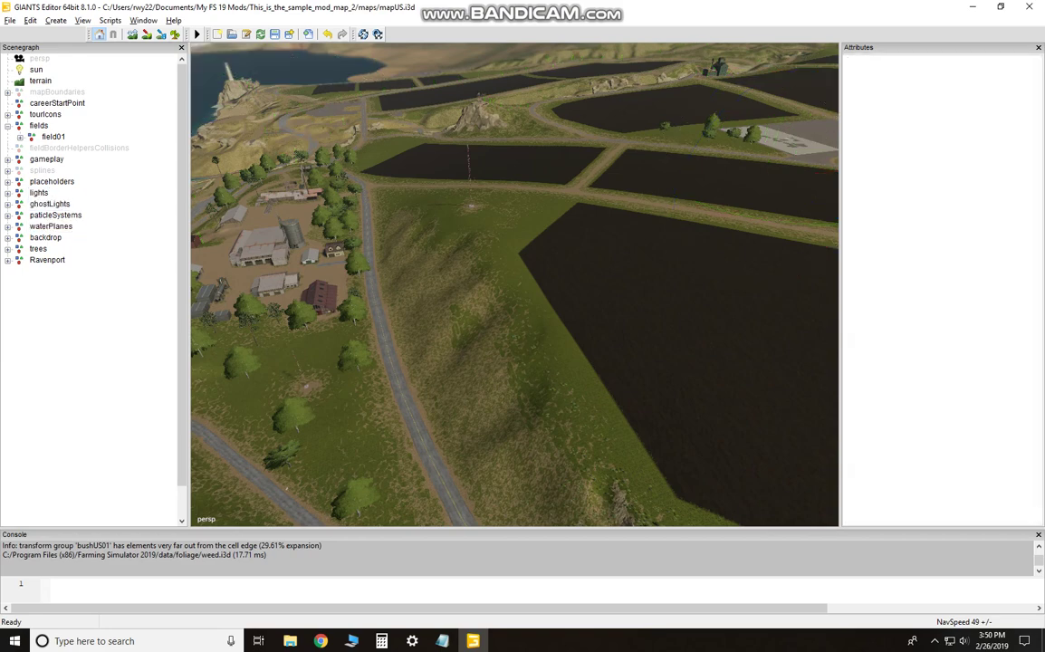
pyautogui.click(46, 237)
pyautogui.click(38, 248)
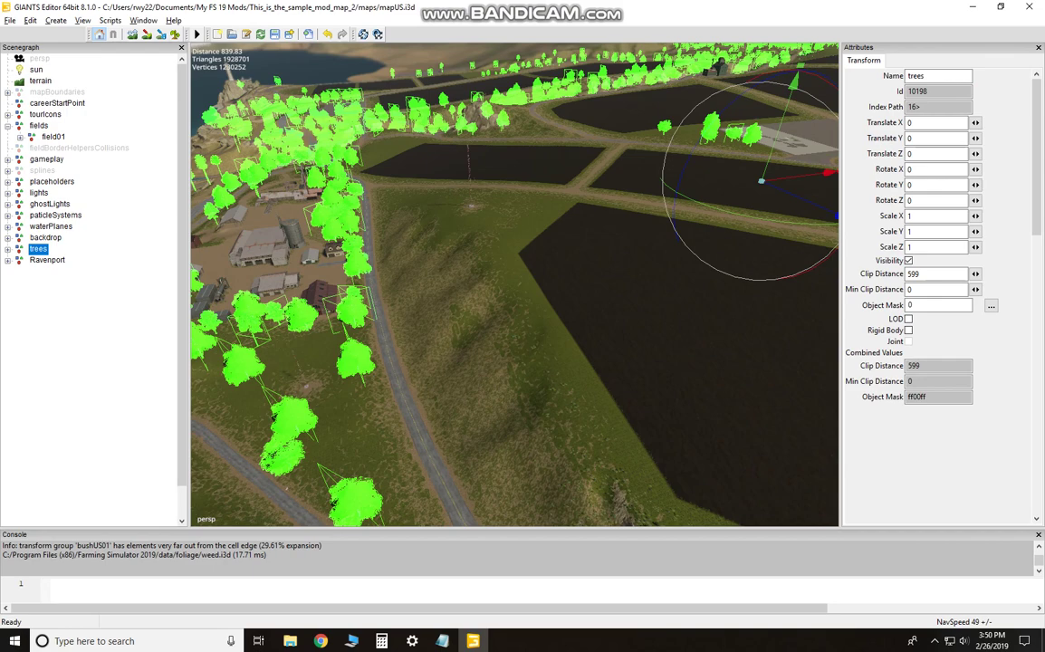
pyautogui.click(47, 260)
pyautogui.click(7, 260)
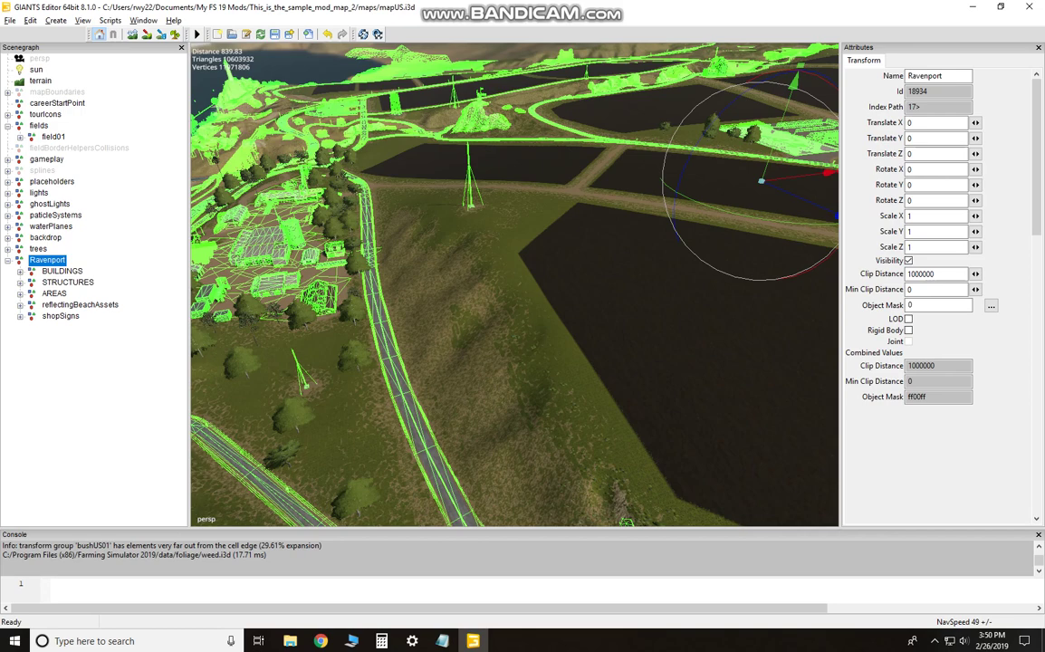
# Step: Inspect the sun, terrain and mapBoundaries objects, following the boundary walls around the map's outer edge
pyautogui.click(37, 70)
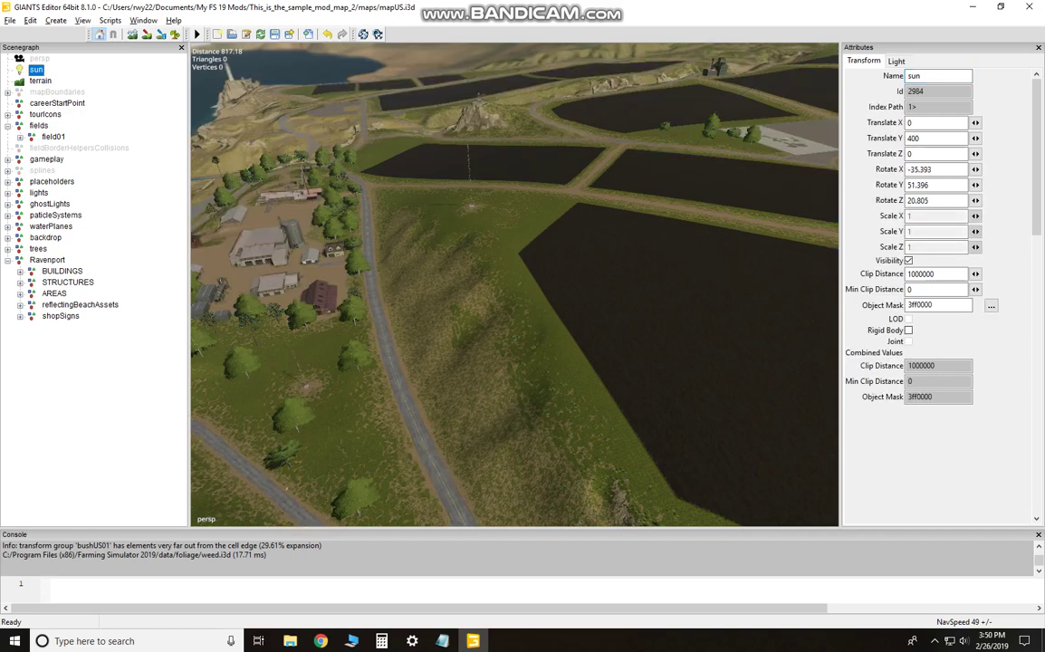
pyautogui.click(40, 81)
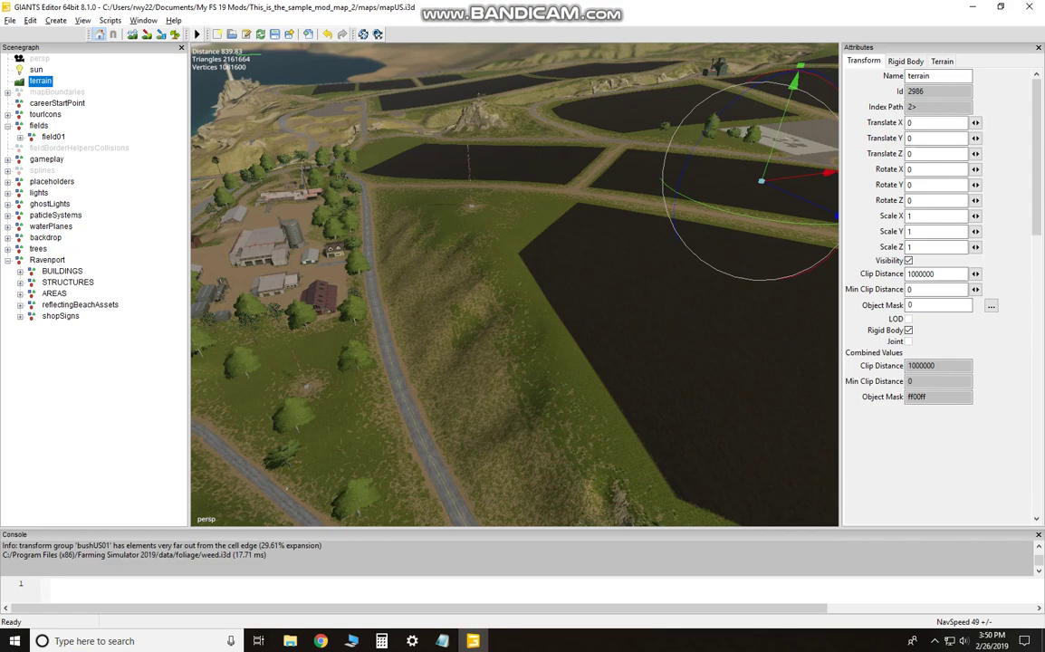
pyautogui.click(57, 93)
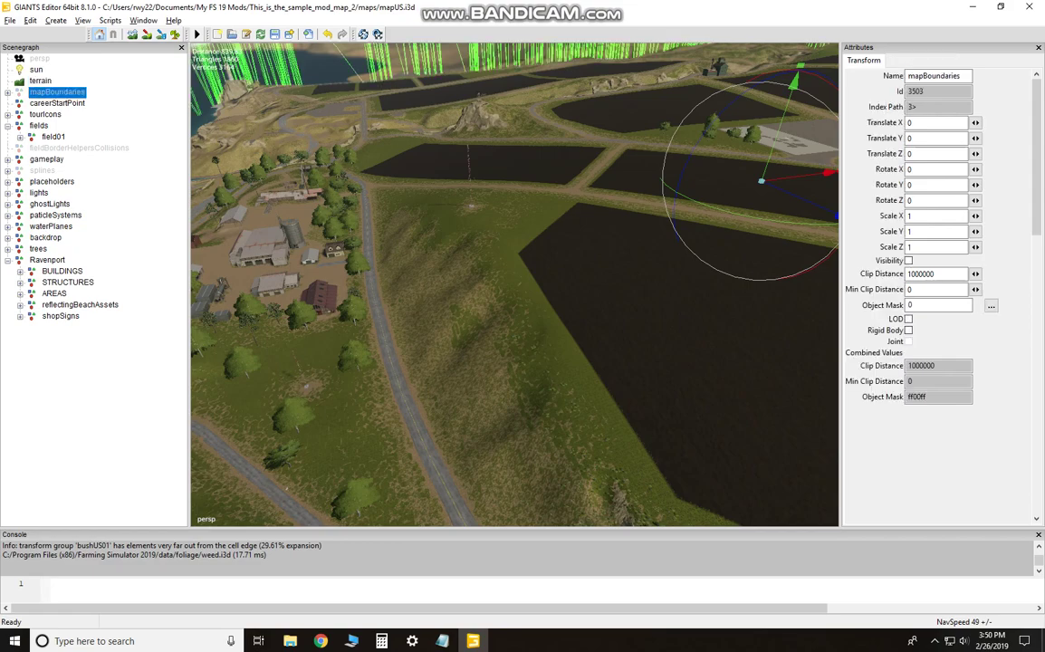
pyautogui.keyDown('alt'); pyautogui.moveTo(514, 285); pyautogui.dragTo(796, 195); pyautogui.keyUp('alt')
pyautogui.keyDown('alt'); pyautogui.moveTo(514, 284); pyautogui.dragTo(656, 288); pyautogui.keyUp('alt')
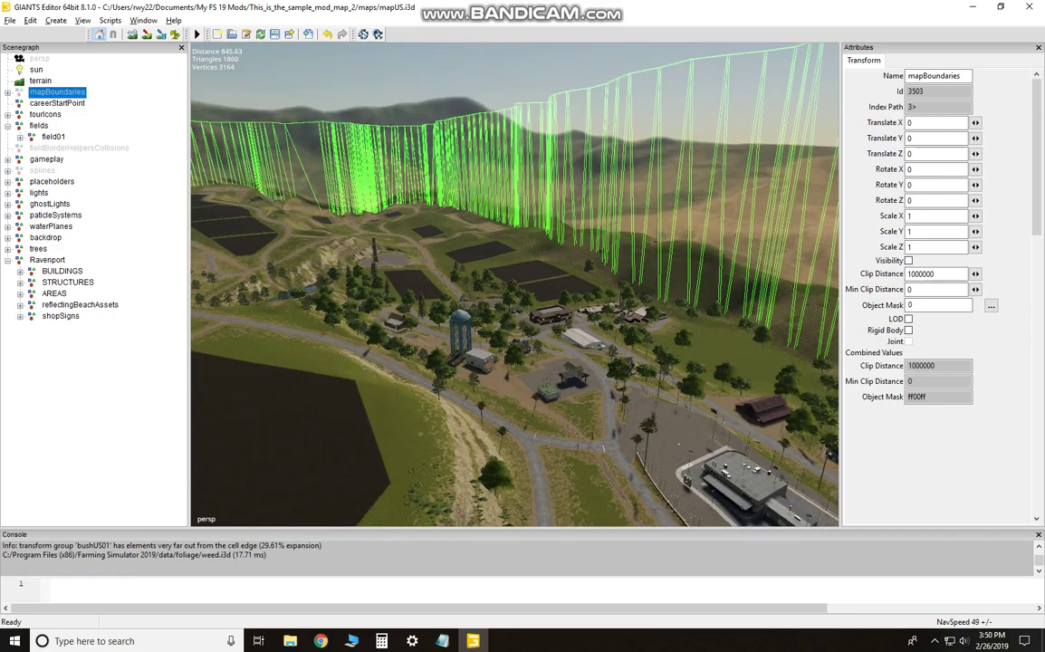
pyautogui.keyDown('alt'); pyautogui.moveTo(655, 242); pyautogui.dragTo(516, 263); pyautogui.keyUp('alt')
pyautogui.scroll(5, 516, 263)
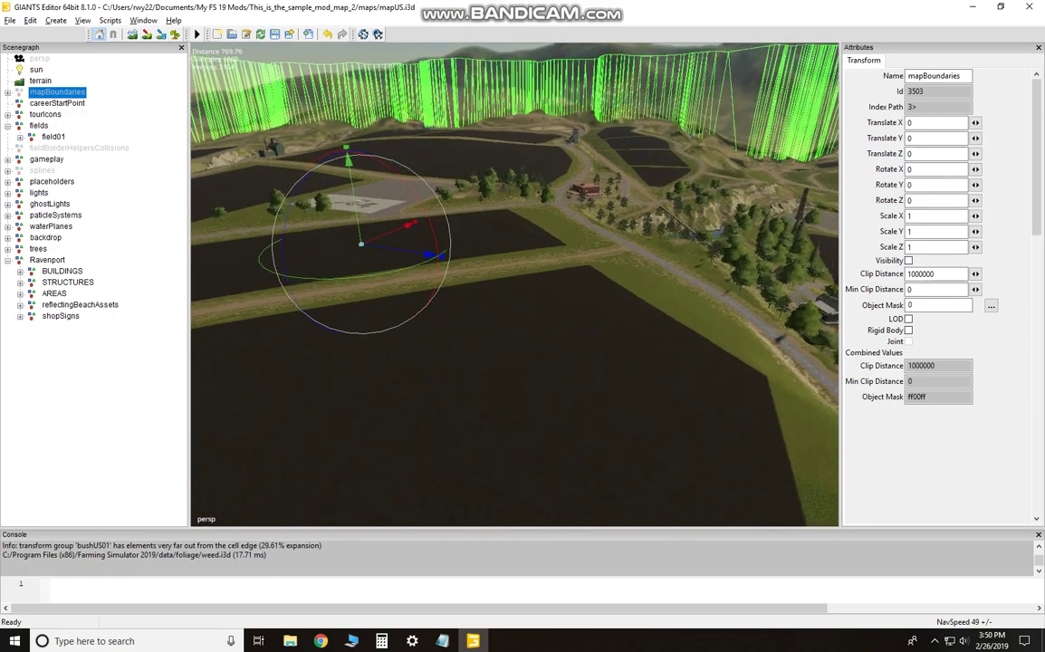
# Step: Open terrain editing, enlarge the round brush to a radius of about 6.45 and raise the grass strip beside the ploughed field
pyautogui.keyDown('alt'); pyautogui.moveTo(516, 181); pyautogui.dragTo(430, 222); pyautogui.keyUp('alt')
pyautogui.scroll(3, 557, 186)
pyautogui.scroll(4, 507, 206)
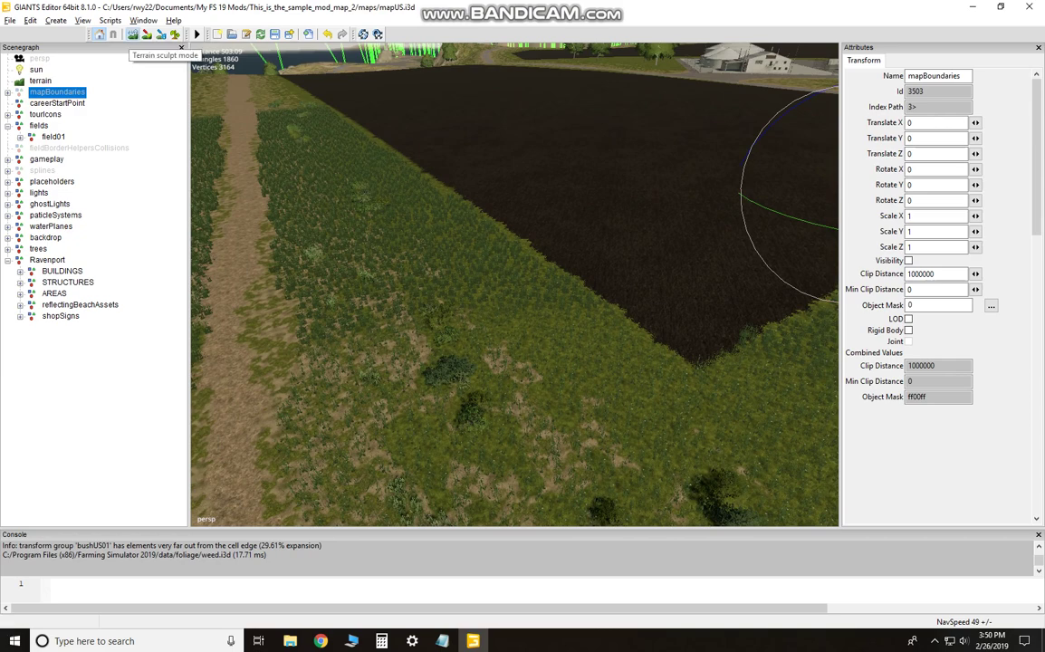
pyautogui.click(143, 20)
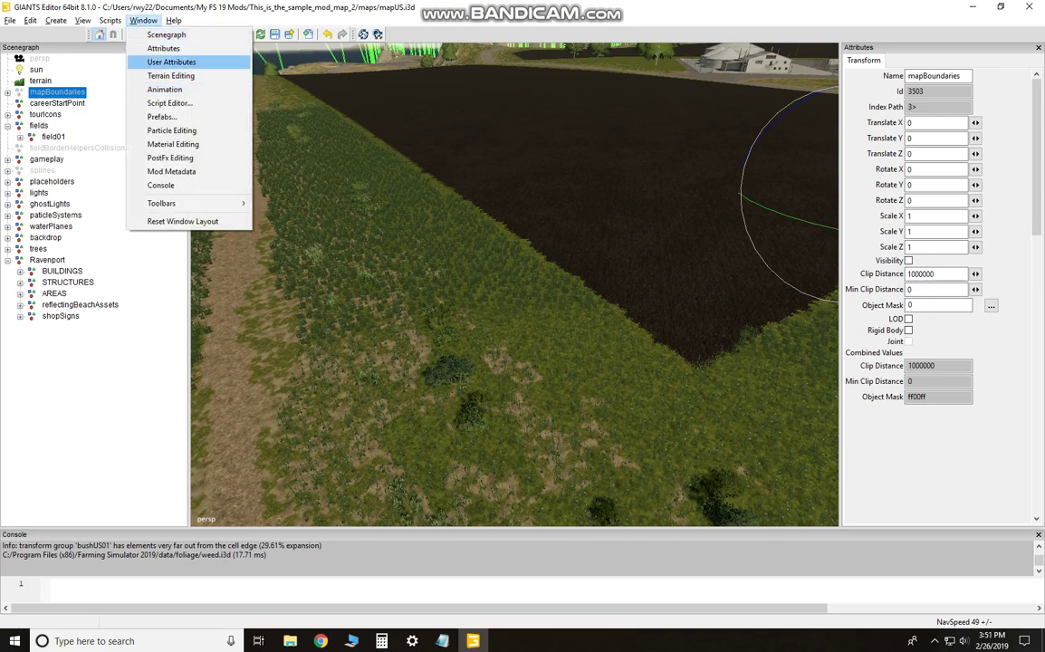
pyautogui.click(171, 75)
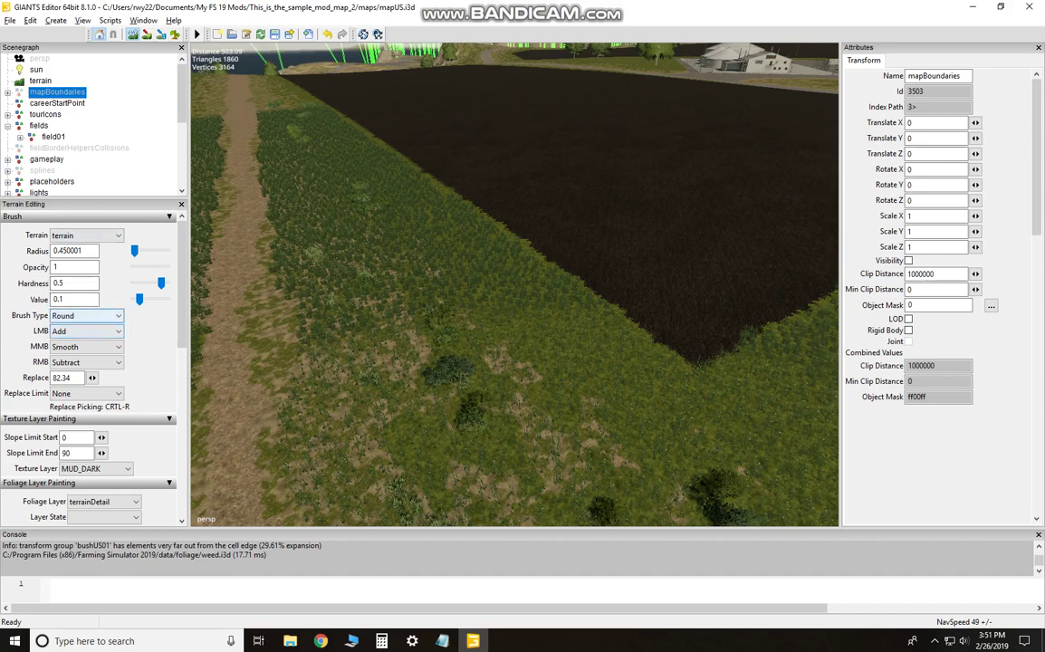
pyautogui.scroll(6, 447, 229)
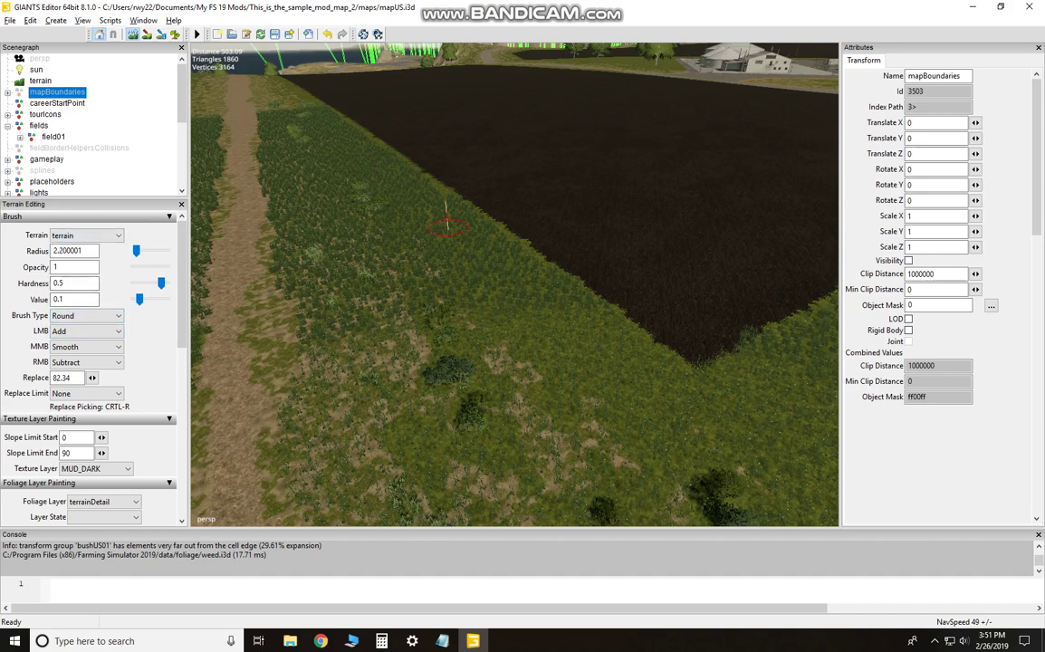
pyautogui.moveTo(445, 226)
pyautogui.mouseDown()
pyautogui.moveTo(469, 233)
pyautogui.moveTo(421, 195)
pyautogui.moveTo(557, 220)
pyautogui.moveTo(670, 197)
pyautogui.moveTo(507, 222)
pyautogui.mouseUp()
pyautogui.scroll(-5, 569, 223)
pyautogui.scroll(3, 561, 199)
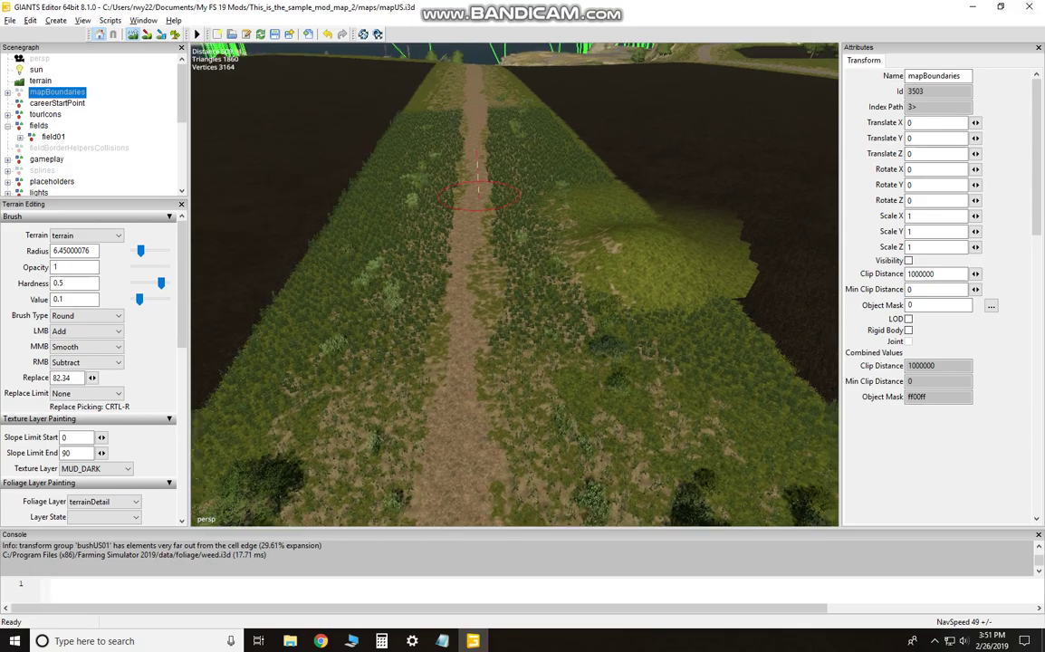
pyautogui.scroll(3, 670, 198)
pyautogui.keyDown('alt'); pyautogui.moveTo(534, 245); pyautogui.dragTo(437, 295, button='middle'); pyautogui.keyUp('alt')
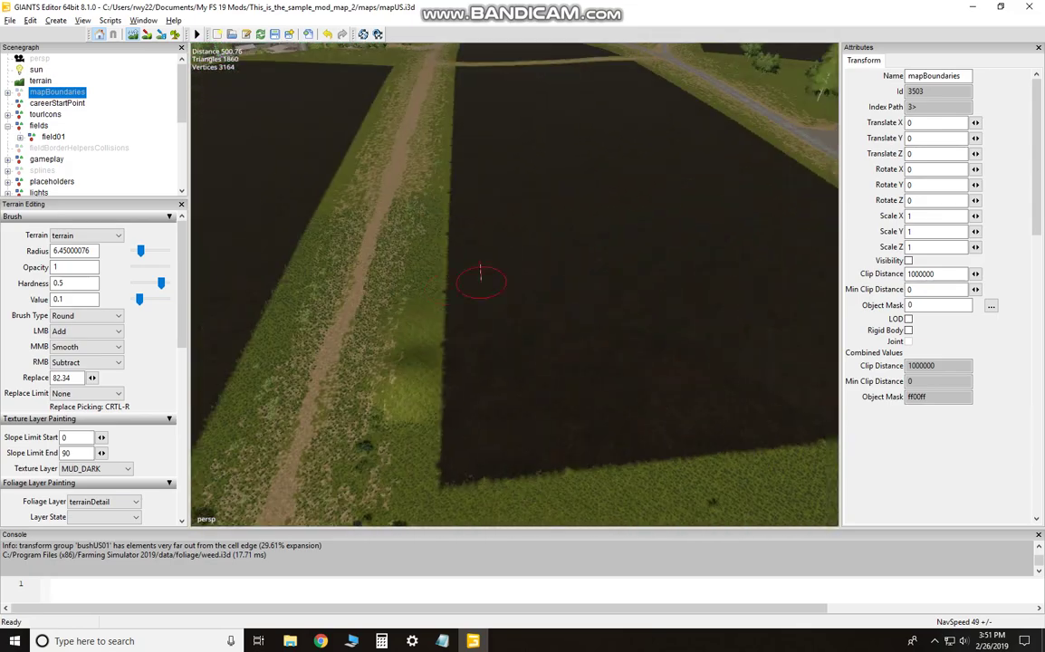
# Step: Save the edited map file
pyautogui.keyDown('alt'); pyautogui.moveTo(481, 274); pyautogui.dragTo(390, 321); pyautogui.keyUp('alt')
pyautogui.keyDown('alt'); pyautogui.moveTo(389, 322); pyautogui.dragTo(452, 317, button='middle'); pyautogui.keyUp('alt')
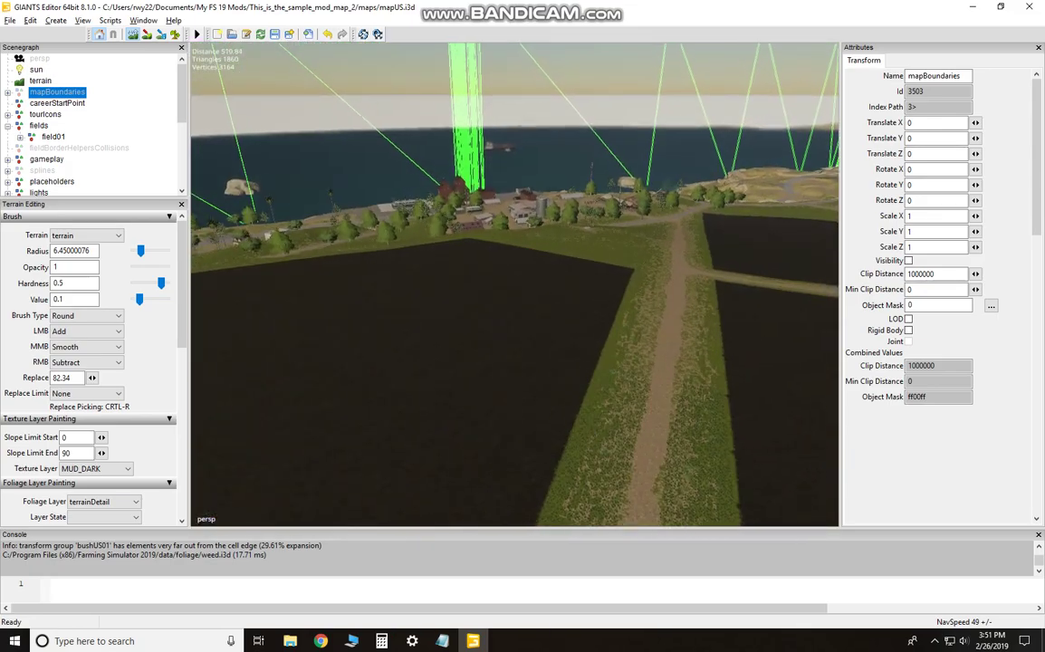
pyautogui.keyDown('alt'); pyautogui.moveTo(521, 254); pyautogui.dragTo(485, 326, button='middle'); pyautogui.keyUp('alt')
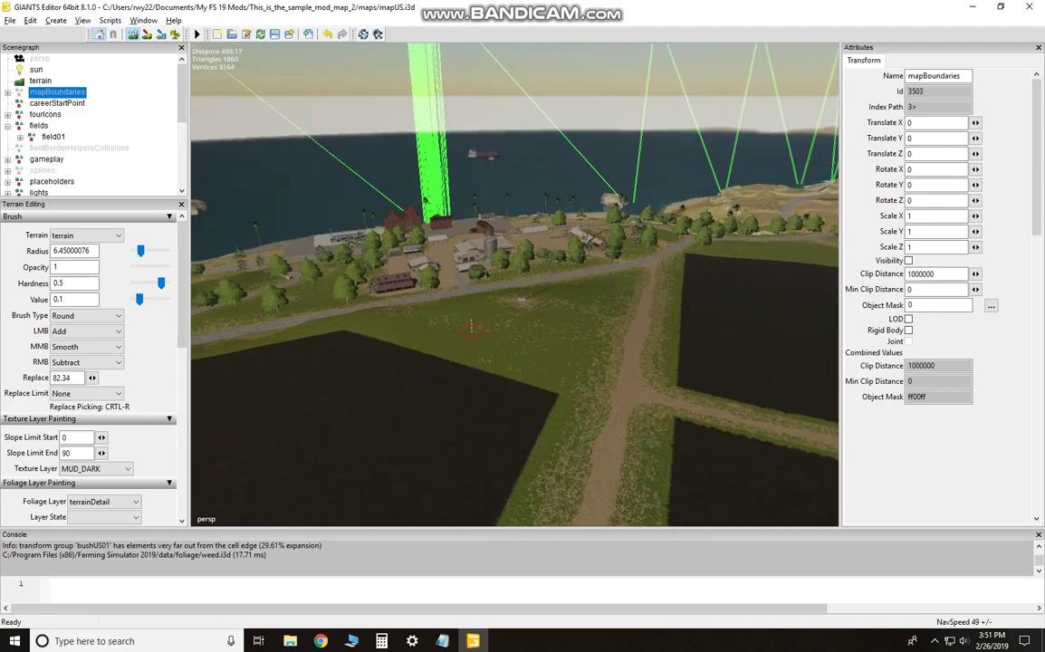
pyautogui.click(9, 20)
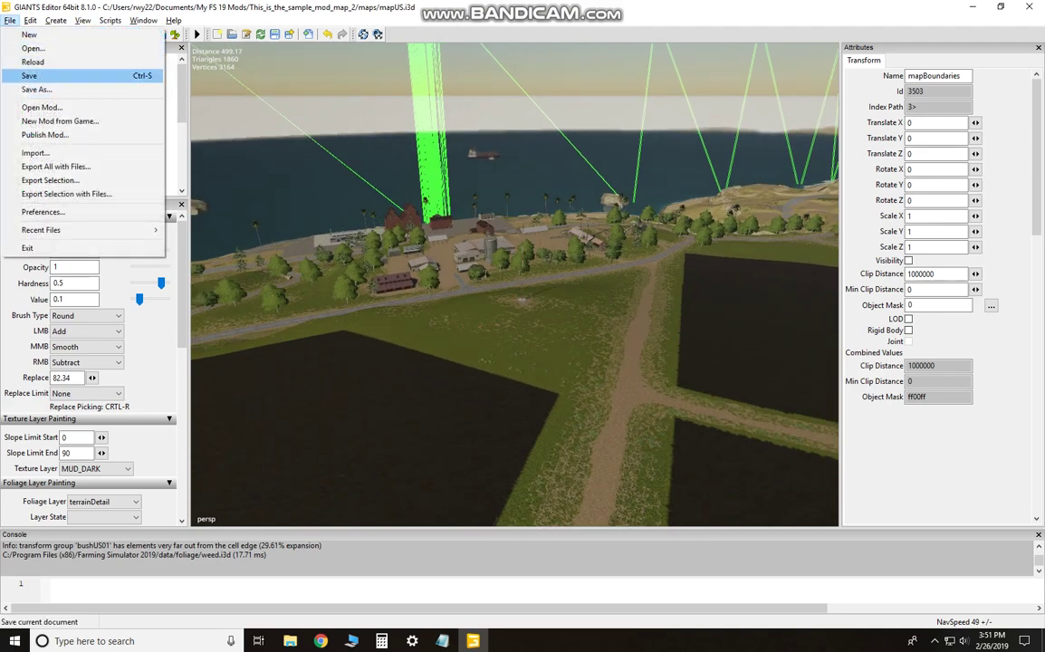
pyautogui.click(36, 75)
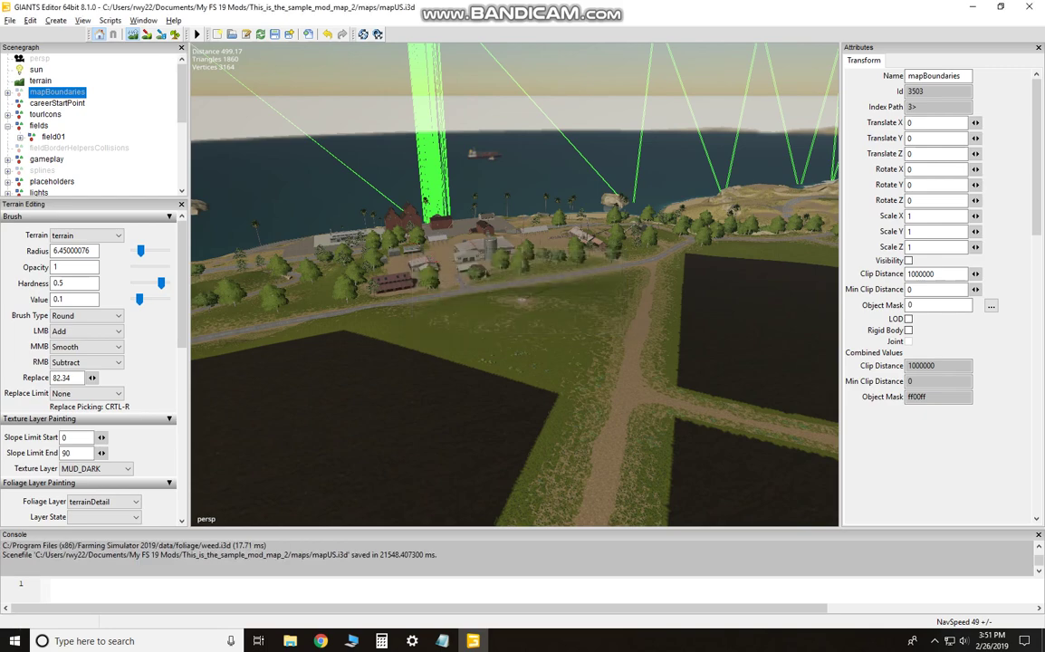
# Step: Close terrain editing and collapse the Ravenport group in the scene hierarchy
pyautogui.click(181, 205)
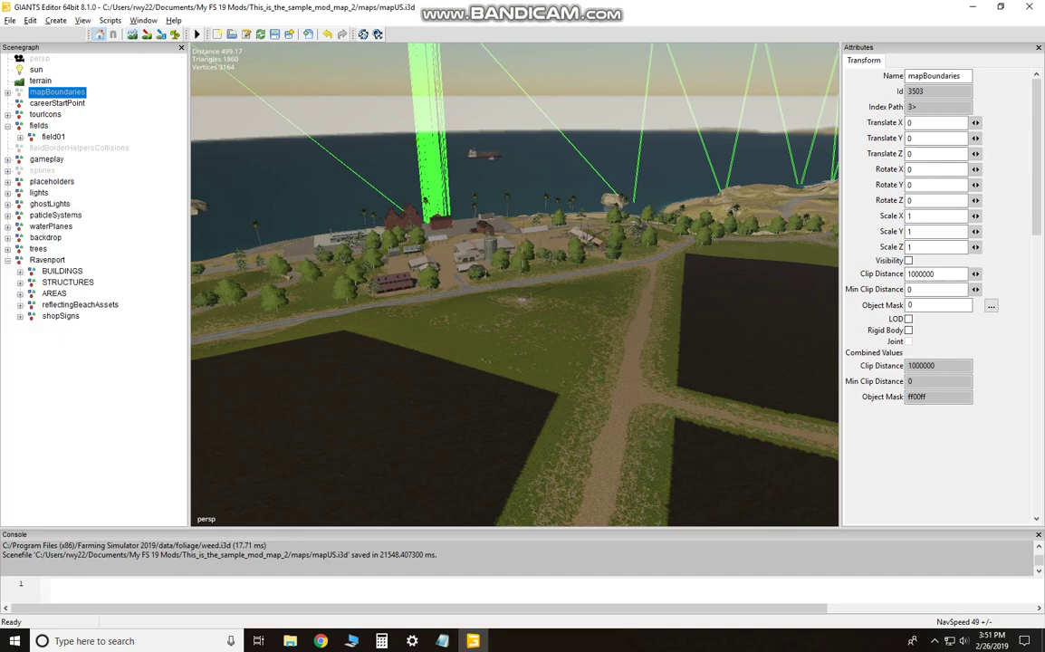
pyautogui.click(7, 260)
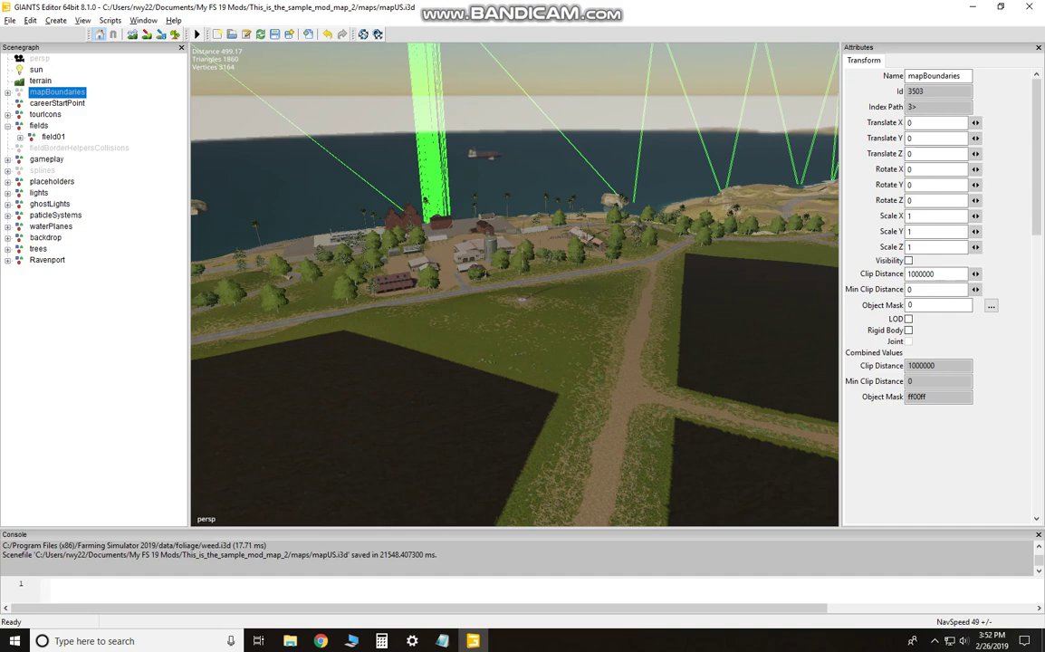
# Step: Reopen terrain editing and choose terrainDetail as the foliage layer, with channel 0 active, for painting the ploughed fields
pyautogui.keyDown('alt'); pyautogui.moveTo(579, 290); pyautogui.dragTo(315, 244); pyautogui.keyUp('alt')
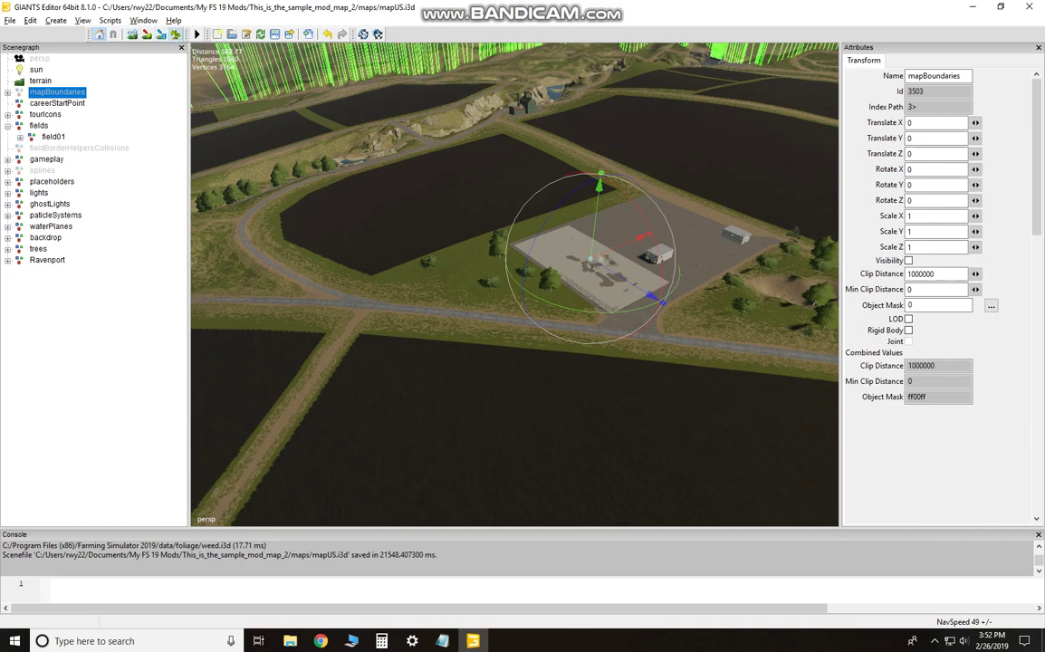
pyautogui.click(143, 20)
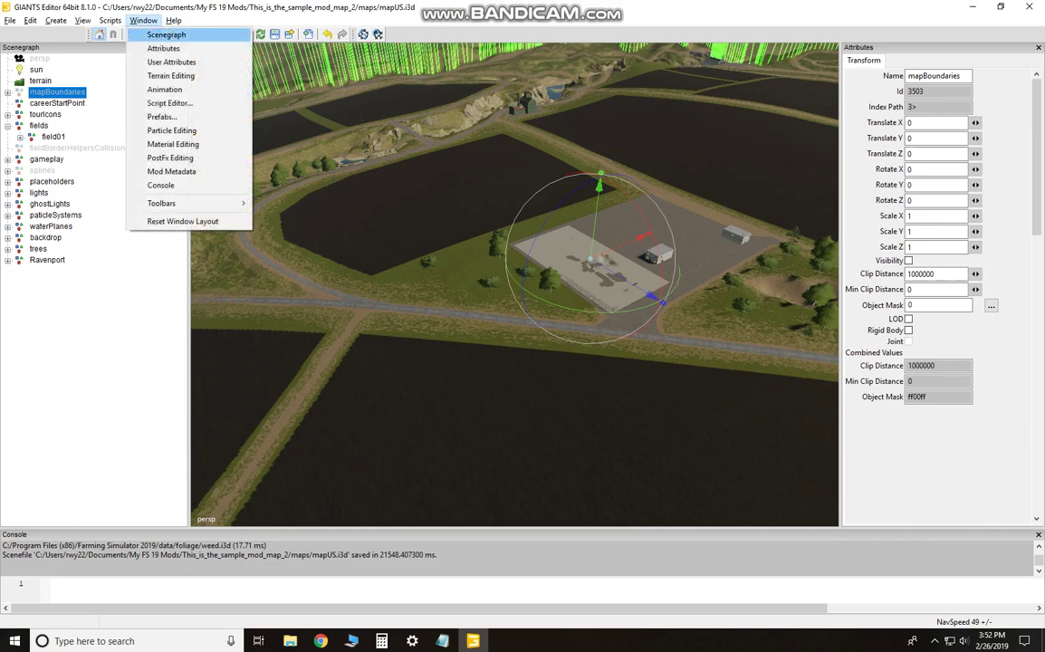
pyautogui.click(171, 75)
pyautogui.scroll(-3, 86, 363)
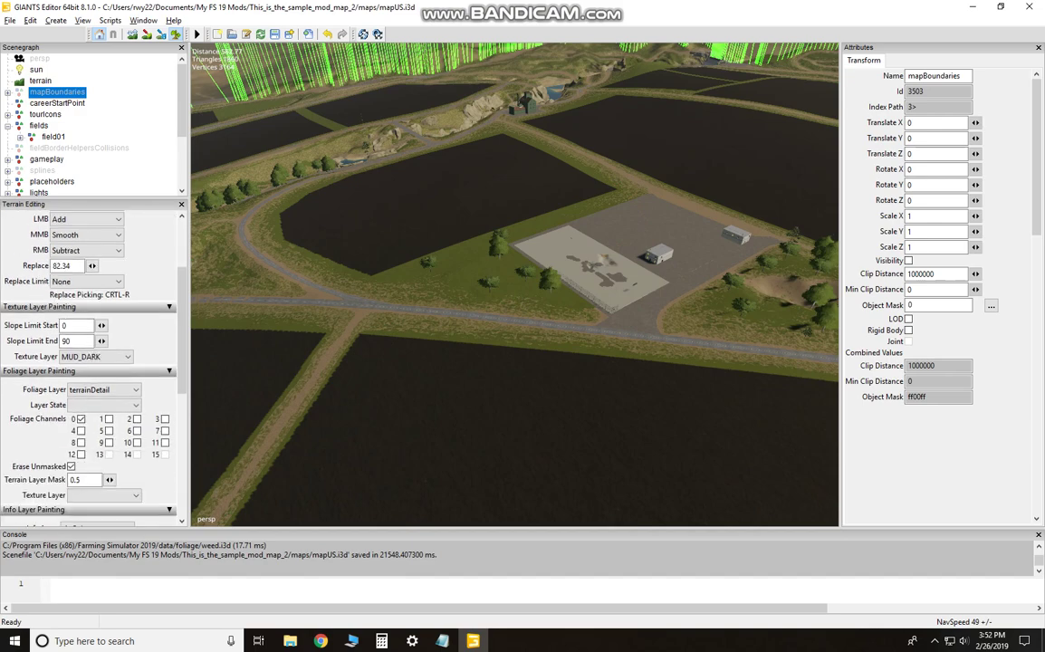
pyautogui.click(104, 390)
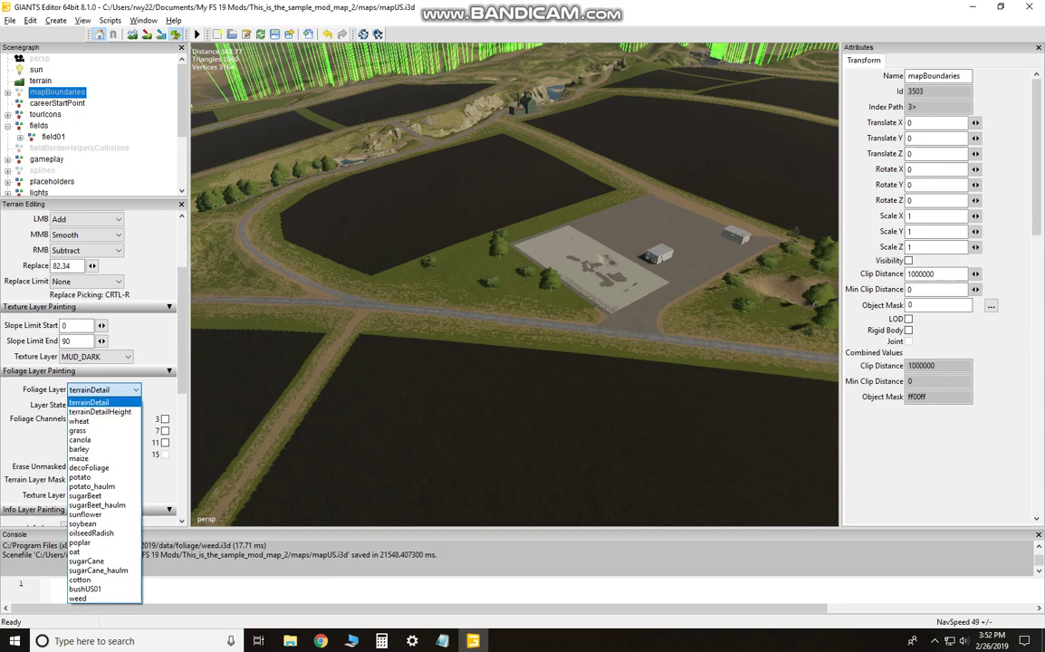
pyautogui.click(89, 403)
# Step: Erase the terrainDetail foliage over the end of the ploughed field beside the dirt-track junction, turning it to grass
pyautogui.moveTo(388, 319)
pyautogui.keyDown('alt'); pyautogui.mouseDown()
pyautogui.moveTo(355, 363)
pyautogui.moveTo(398, 326)
pyautogui.moveTo(543, 326)
pyautogui.moveTo(552, 337)
pyautogui.moveTo(403, 381)
pyautogui.moveTo(534, 376)
pyautogui.moveTo(394, 394)
pyautogui.mouseUp(); pyautogui.keyUp('alt')
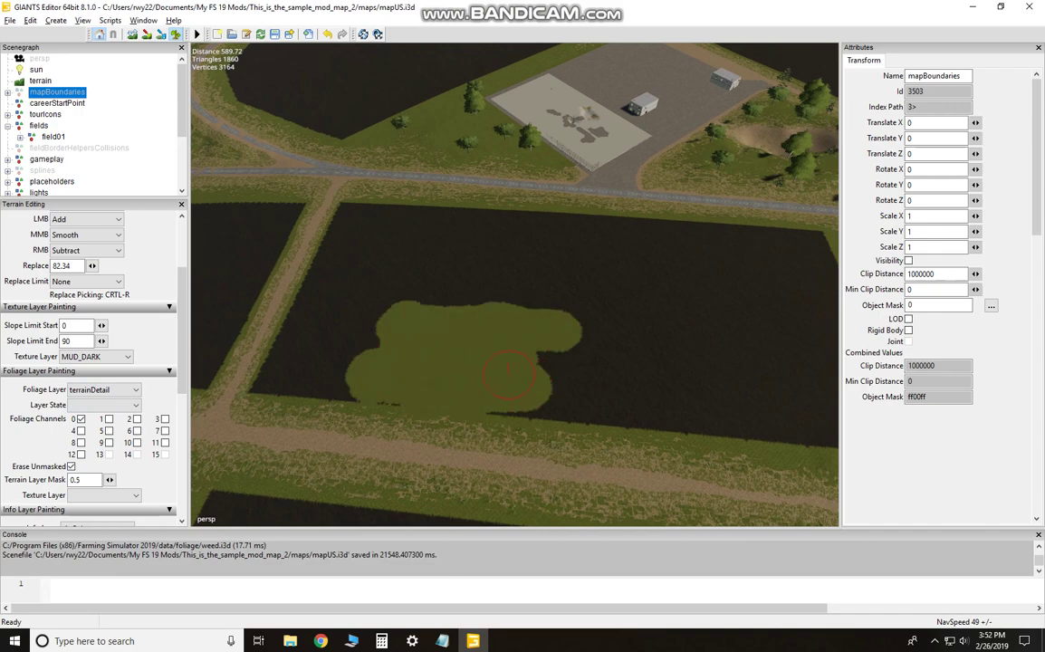
pyautogui.keyDown('alt'); pyautogui.moveTo(508, 373); pyautogui.dragTo(416, 408); pyautogui.keyUp('alt')
pyautogui.scroll(3, 507, 316)
pyautogui.keyDown('alt'); pyautogui.moveTo(651, 190); pyautogui.dragTo(580, 310, button='middle'); pyautogui.keyUp('alt')
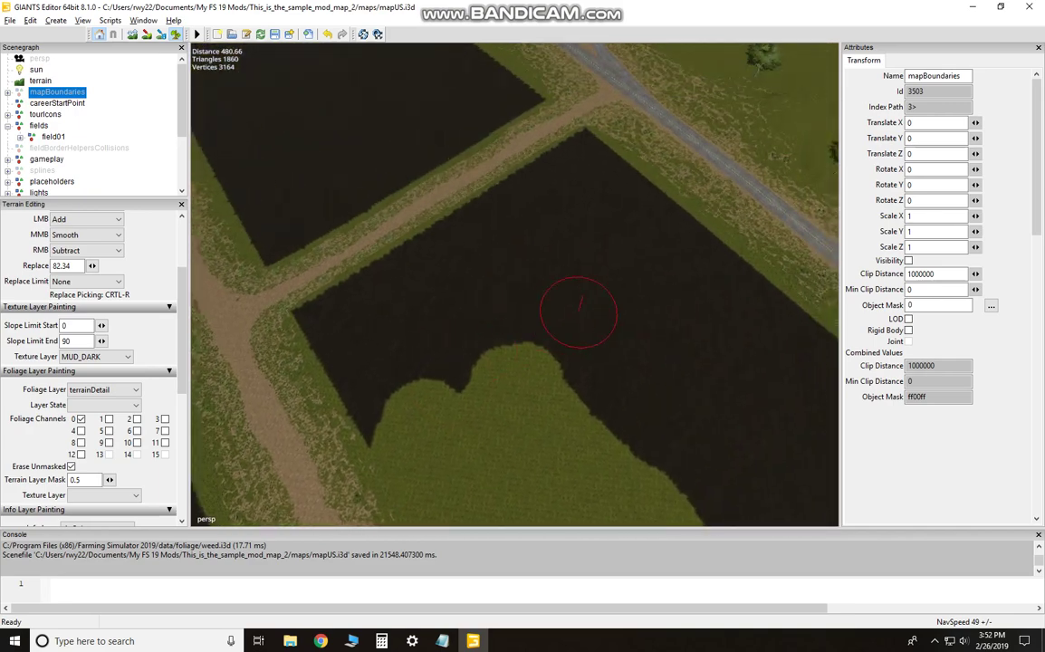
pyautogui.moveTo(580, 310)
pyautogui.keyDown('alt'); pyautogui.mouseDown()
pyautogui.moveTo(467, 290)
pyautogui.moveTo(437, 317)
pyautogui.moveTo(453, 313)
pyautogui.moveTo(501, 337)
pyautogui.moveTo(548, 308)
pyautogui.moveTo(556, 286)
pyautogui.mouseUp(); pyautogui.keyUp('alt')
pyautogui.moveTo(464, 364)
pyautogui.mouseDown()
pyautogui.moveTo(571, 398)
pyautogui.moveTo(625, 306)
pyautogui.moveTo(522, 310)
pyautogui.mouseUp()
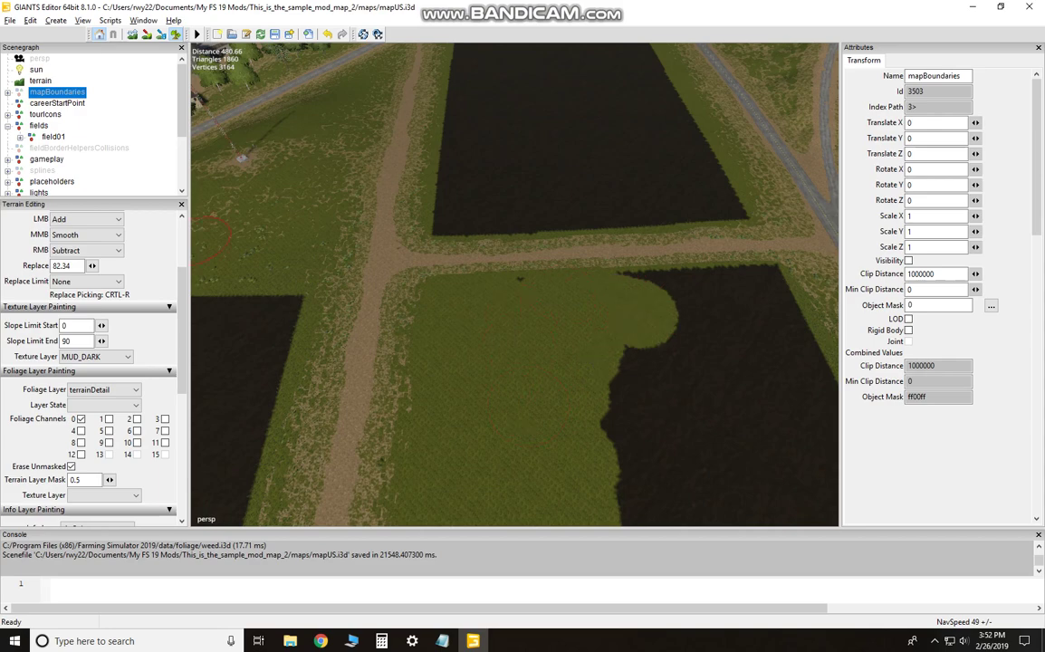
# Step: Review the contents of field01 in the fields group and close terrain editing
pyautogui.click(54, 137)
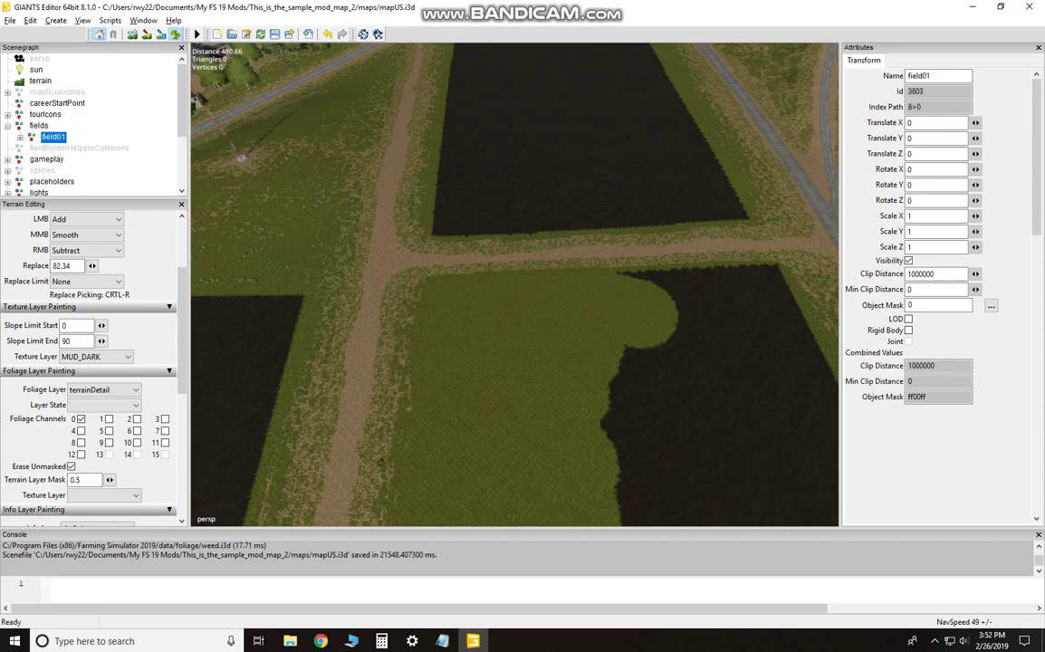
pyautogui.click(38, 126)
pyautogui.click(20, 137)
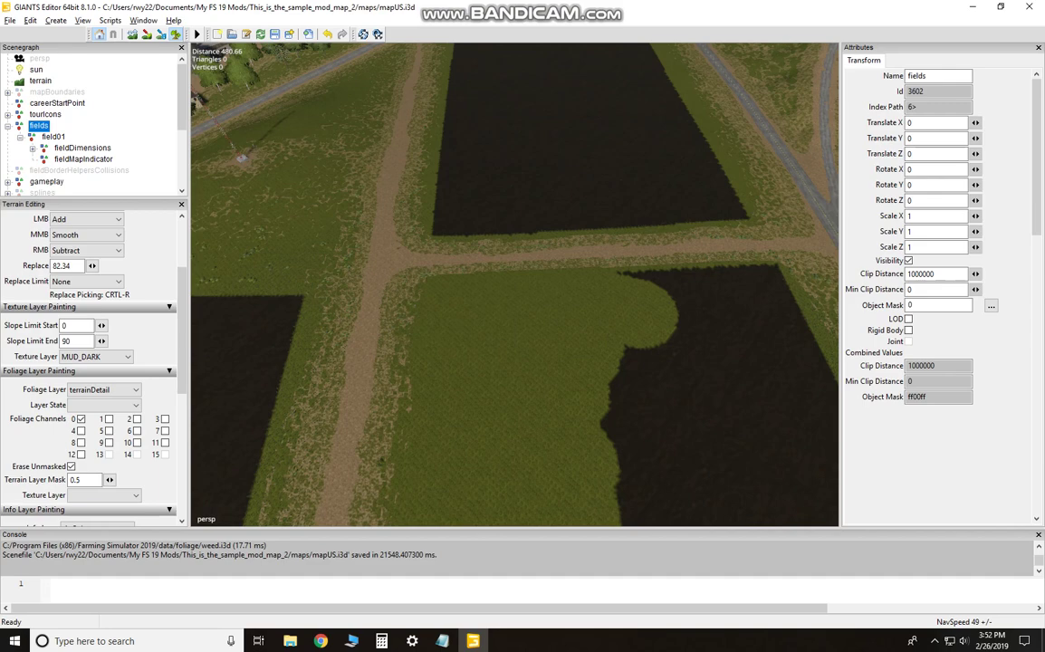
pyautogui.click(20, 137)
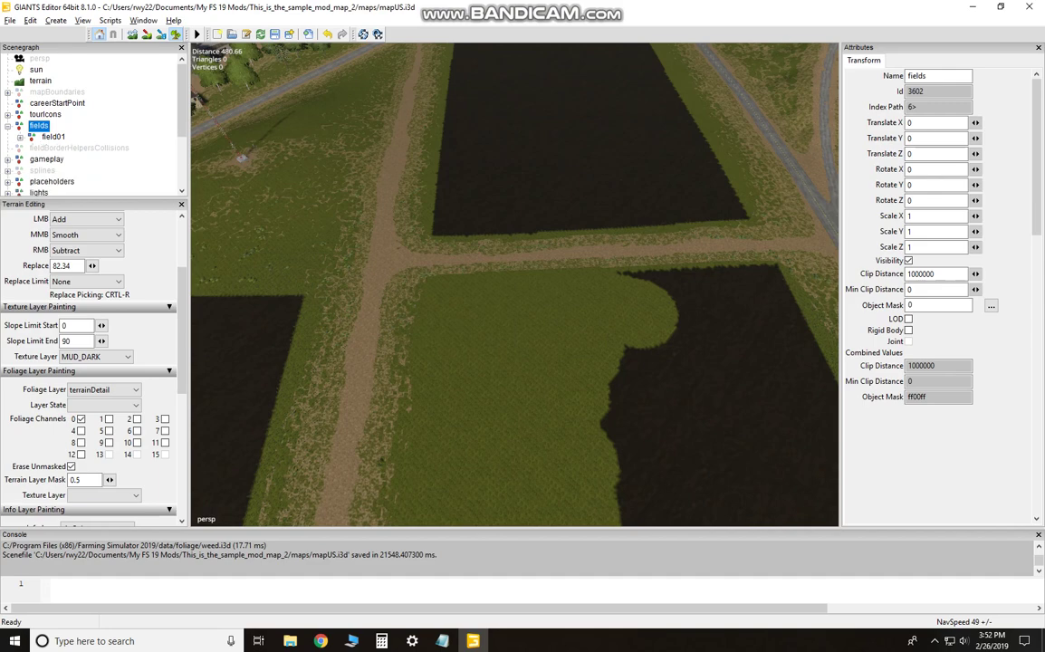
pyautogui.click(181, 204)
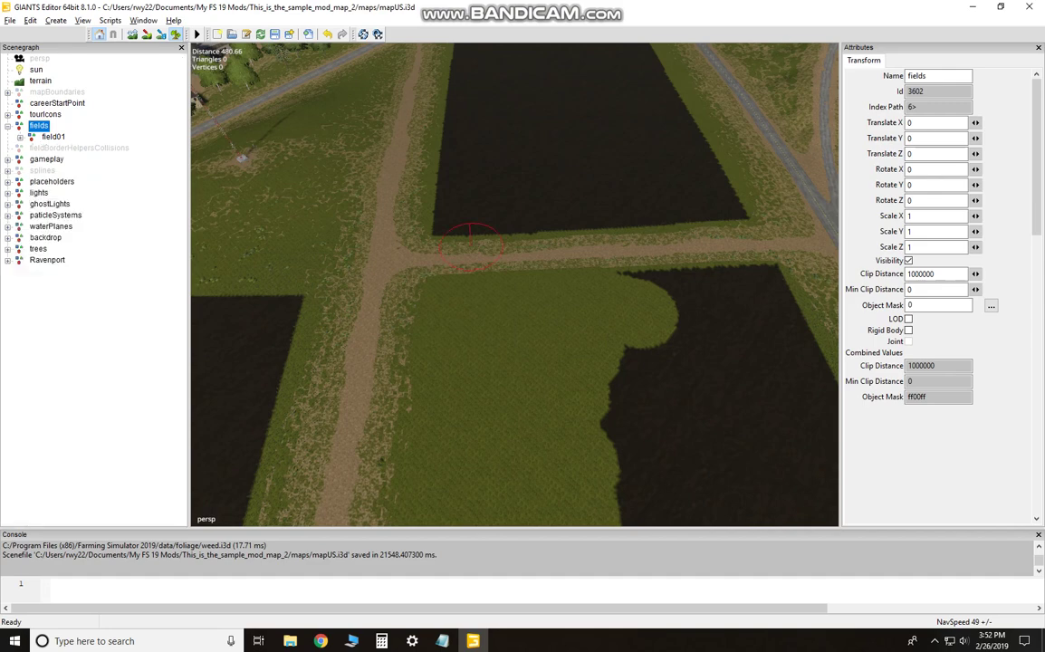
# Step: Examine the remaining ploughed fields and the grass and bushes between the partly erased field and the paved road
pyautogui.keyDown('alt'); pyautogui.moveTo(472, 227); pyautogui.dragTo(797, 192); pyautogui.keyUp('alt')
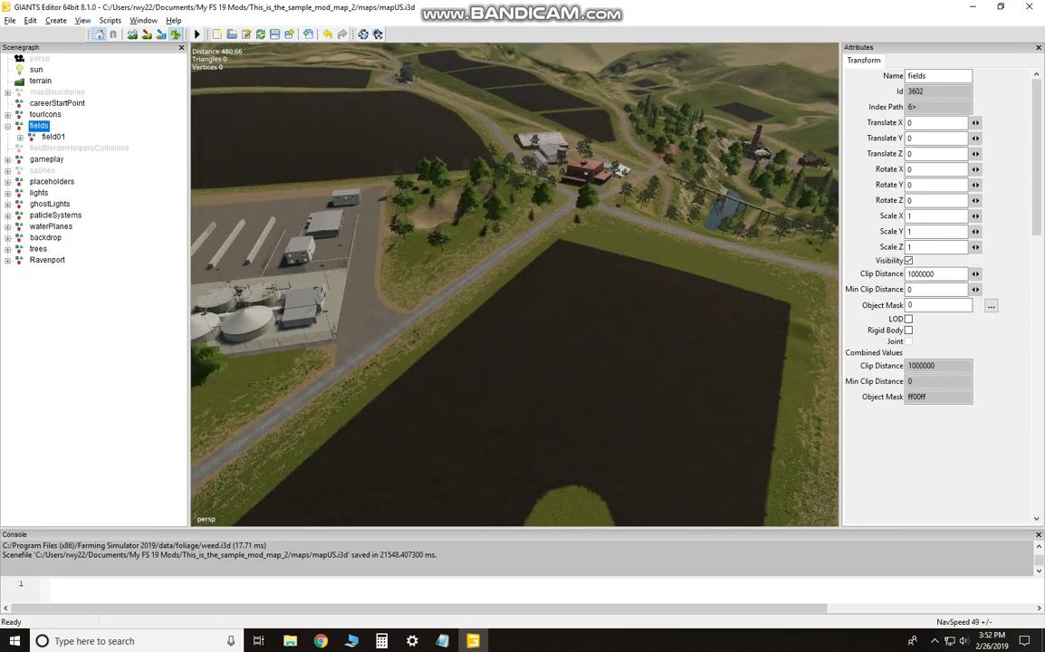
pyautogui.keyDown('alt'); pyautogui.moveTo(759, 200); pyautogui.dragTo(617, 275, button='middle'); pyautogui.keyUp('alt')
pyautogui.keyDown('alt'); pyautogui.moveTo(617, 275); pyautogui.dragTo(637, 275); pyautogui.keyUp('alt')
pyautogui.keyDown('alt'); pyautogui.moveTo(637, 275); pyautogui.dragTo(507, 306, button='middle'); pyautogui.keyUp('alt')
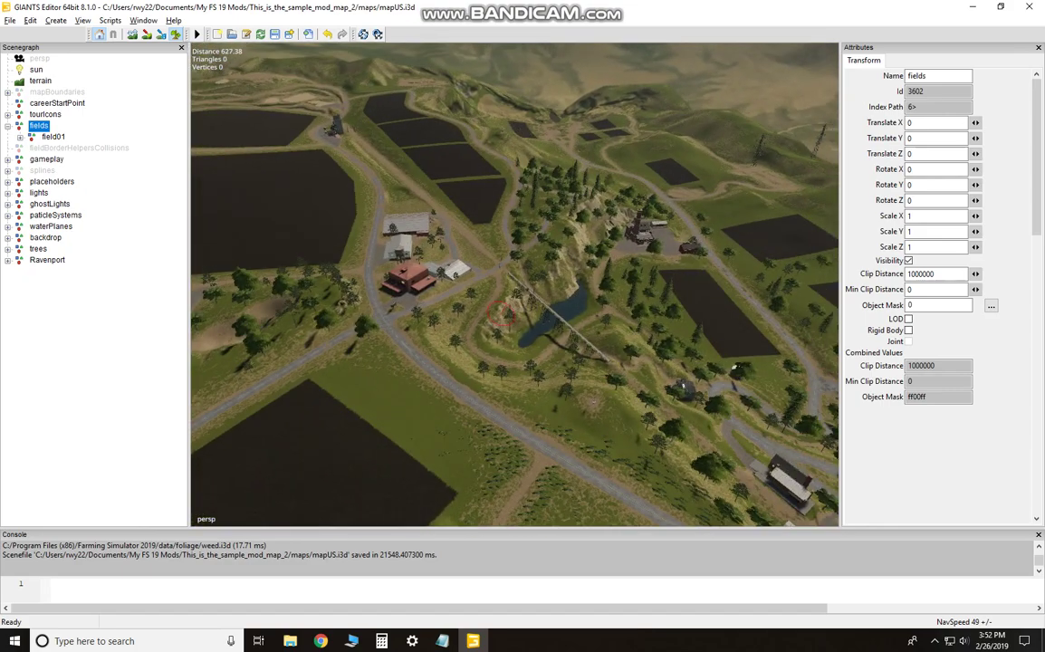
pyautogui.keyDown('alt'); pyautogui.moveTo(507, 306); pyautogui.dragTo(507, 299); pyautogui.keyUp('alt')
pyautogui.keyDown('alt'); pyautogui.moveTo(507, 299); pyautogui.dragTo(385, 308, button='middle'); pyautogui.keyUp('alt')
pyautogui.keyDown('alt'); pyautogui.moveTo(385, 309); pyautogui.dragTo(468, 317); pyautogui.keyUp('alt')
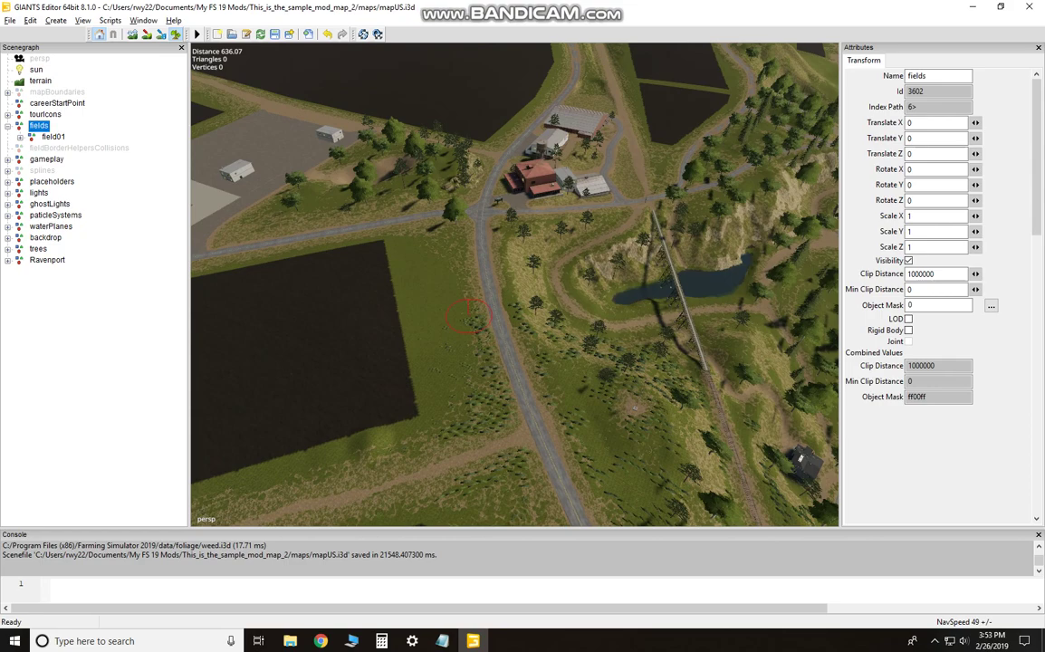
pyautogui.keyDown('alt'); pyautogui.moveTo(541, 355); pyautogui.dragTo(321, 243); pyautogui.keyUp('alt')
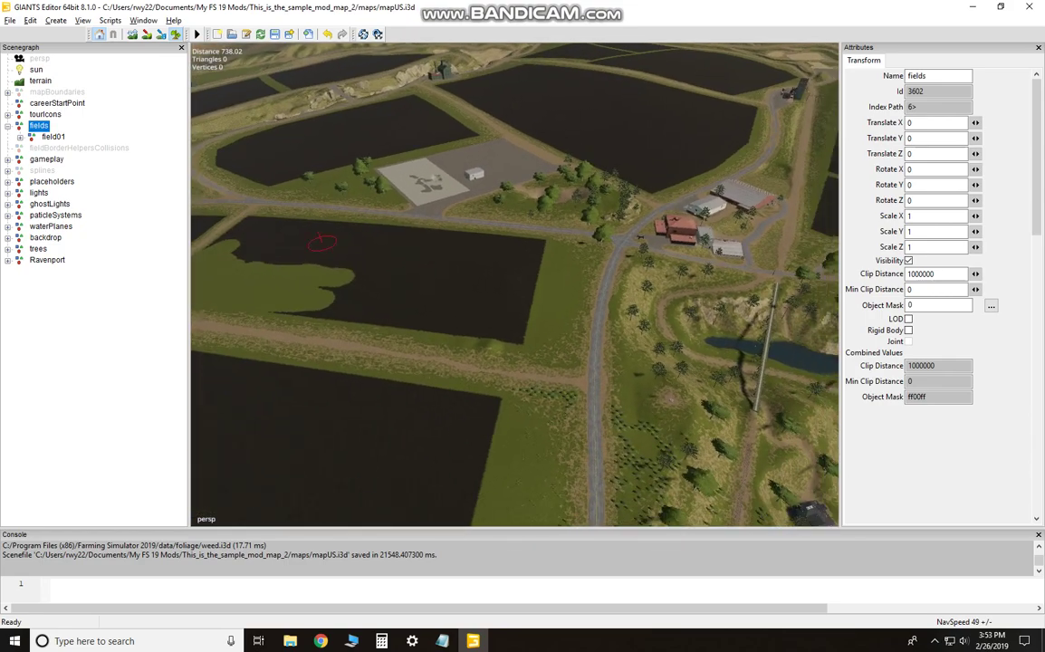
pyautogui.keyDown('alt'); pyautogui.moveTo(322, 242); pyautogui.dragTo(552, 226, button='right'); pyautogui.keyUp('alt')
pyautogui.keyDown('alt'); pyautogui.moveTo(553, 227); pyautogui.dragTo(516, 271); pyautogui.keyUp('alt')
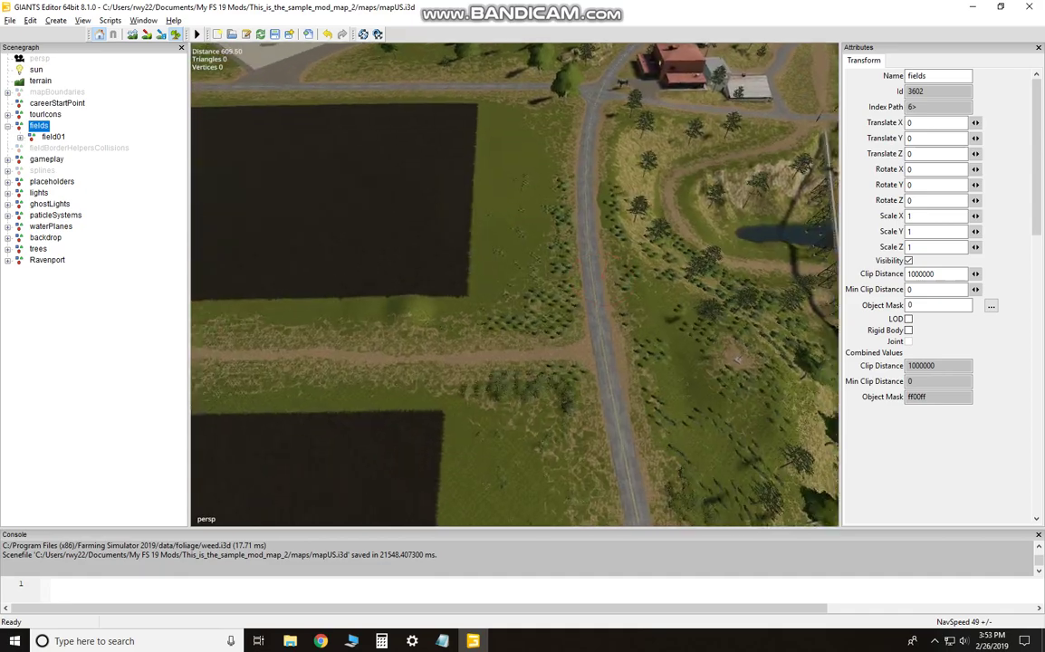
pyautogui.keyDown('alt'); pyautogui.moveTo(516, 272); pyautogui.dragTo(554, 284, button='right'); pyautogui.keyUp('alt')
pyautogui.keyDown('alt'); pyautogui.moveTo(554, 285); pyautogui.dragTo(480, 217); pyautogui.keyUp('alt')
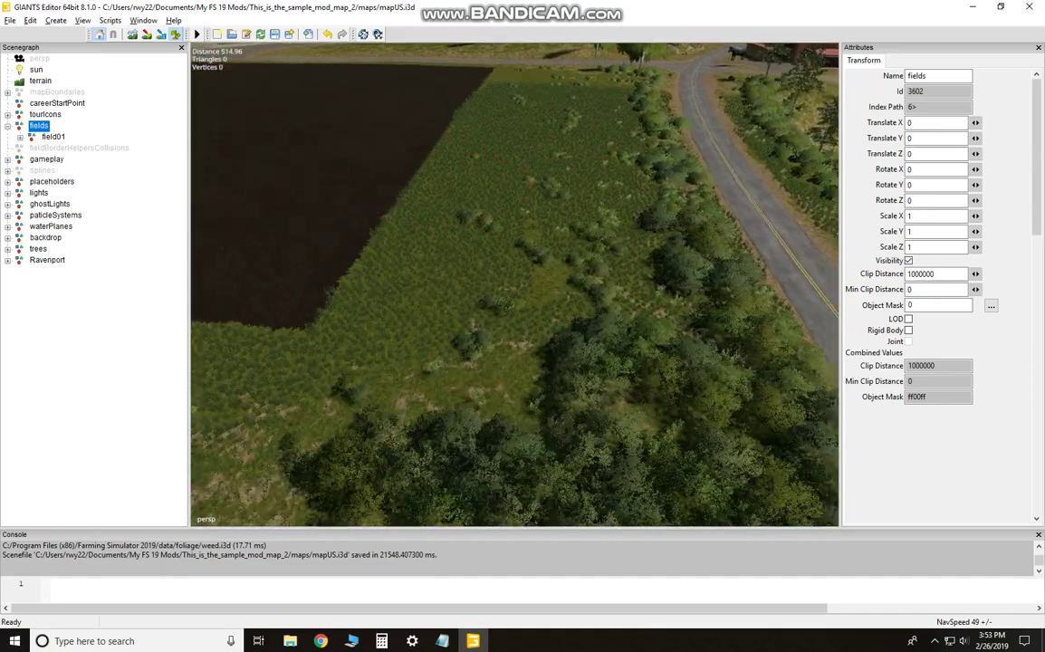
pyautogui.keyDown('alt'); pyautogui.moveTo(480, 218); pyautogui.dragTo(491, 235, button='right'); pyautogui.keyUp('alt')
pyautogui.keyDown('alt'); pyautogui.moveTo(634, 231); pyautogui.dragTo(633, 213); pyautogui.keyUp('alt')
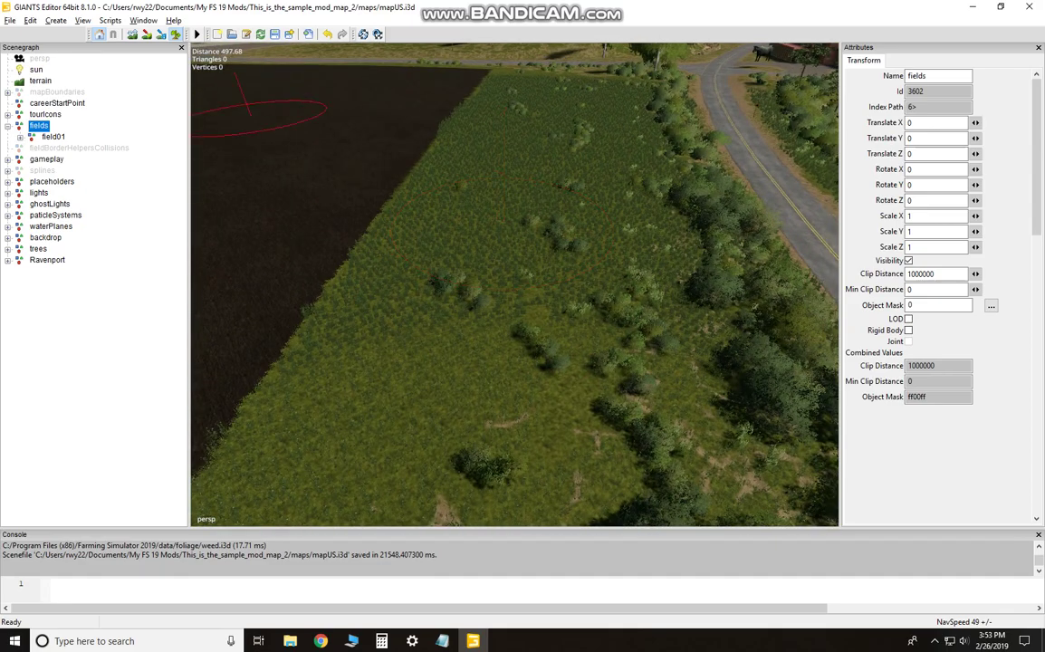
# Step: Reopen terrain editing and set up a Square brush with Replace as its primary action
pyautogui.click(143, 20)
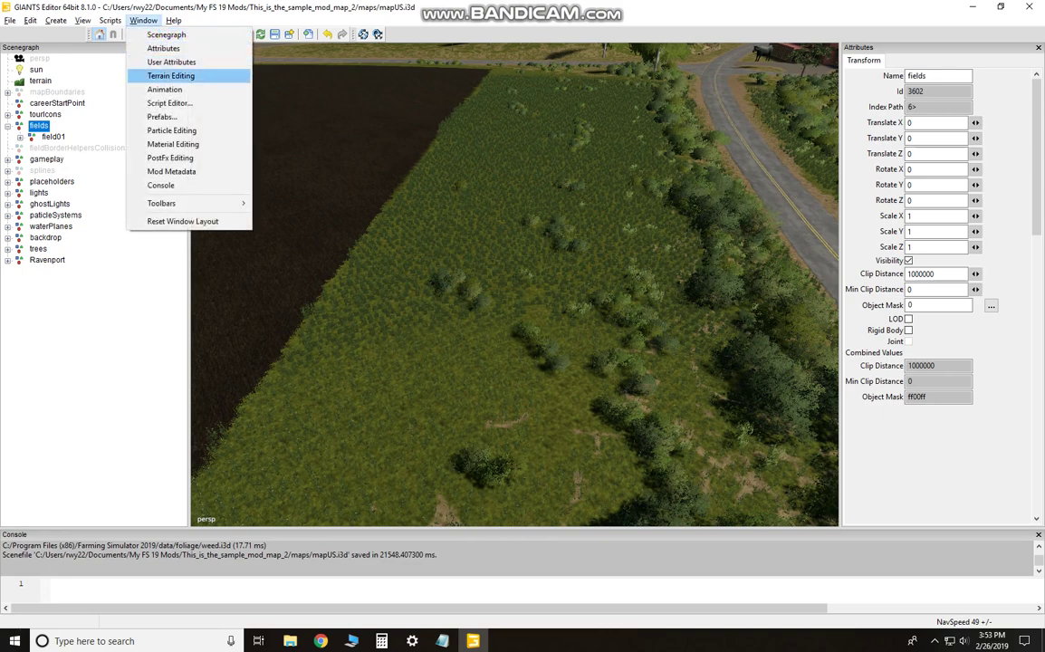
pyautogui.click(170, 75)
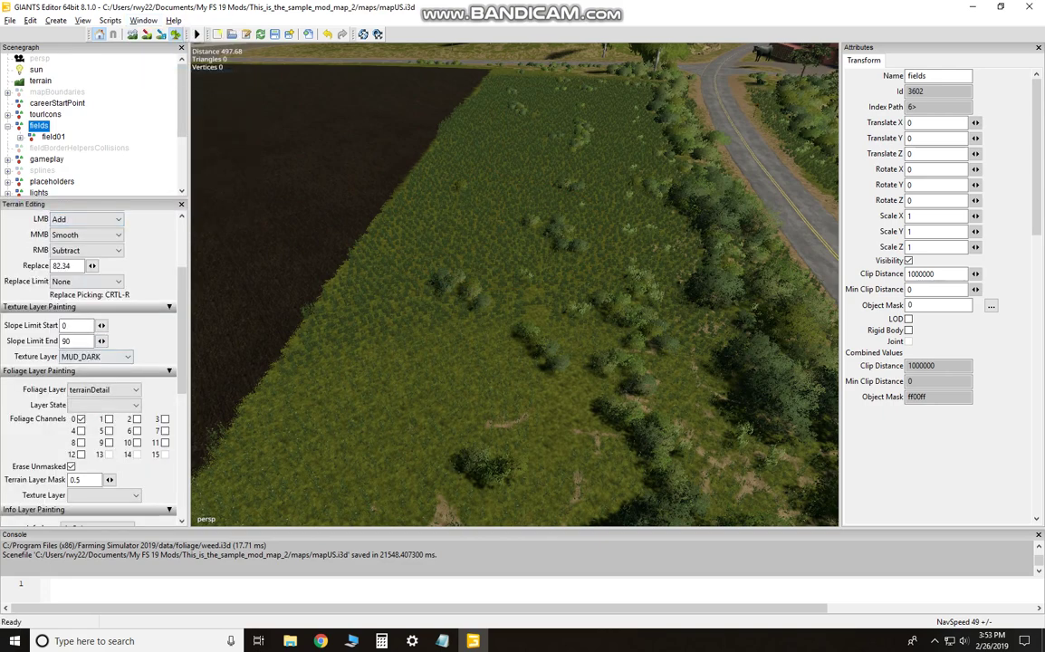
pyautogui.scroll(1, 86, 272)
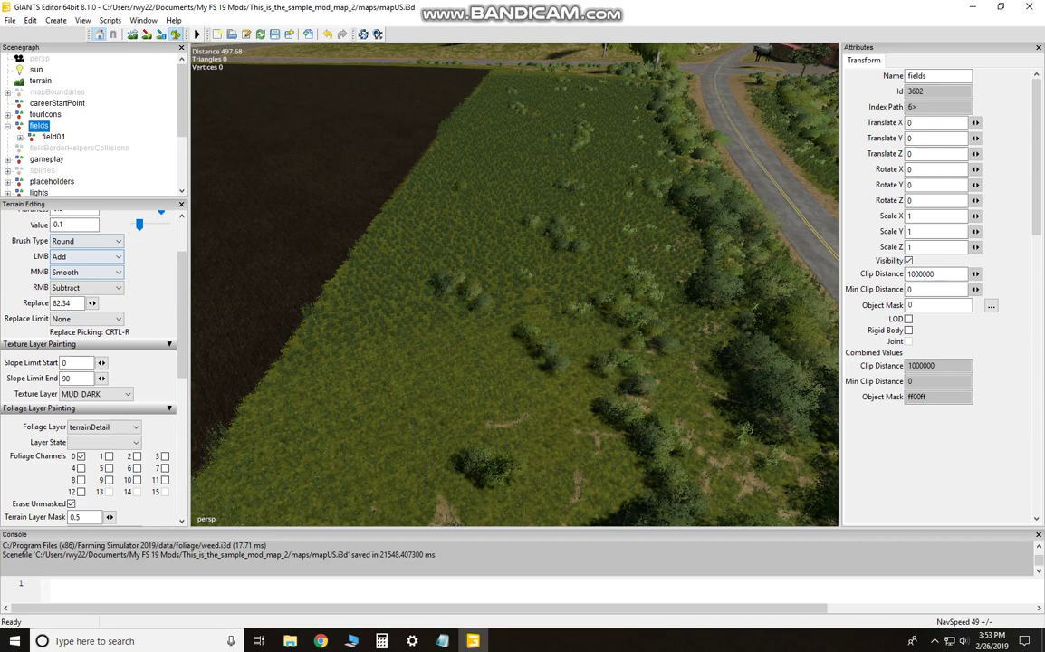
pyautogui.scroll(1, 86, 241)
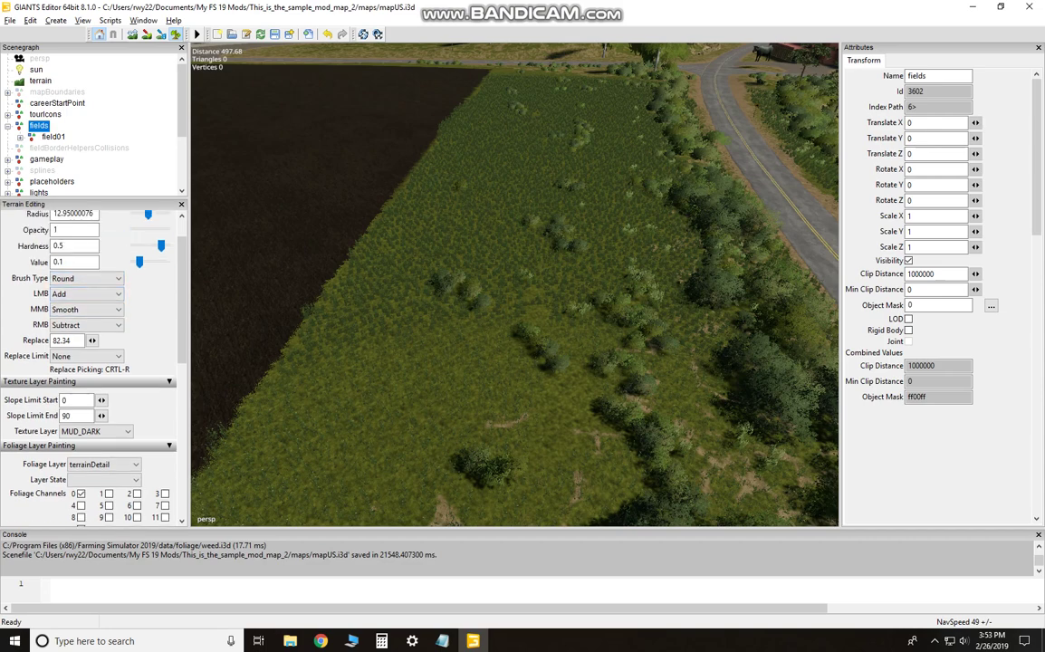
pyautogui.scroll(1, 86, 241)
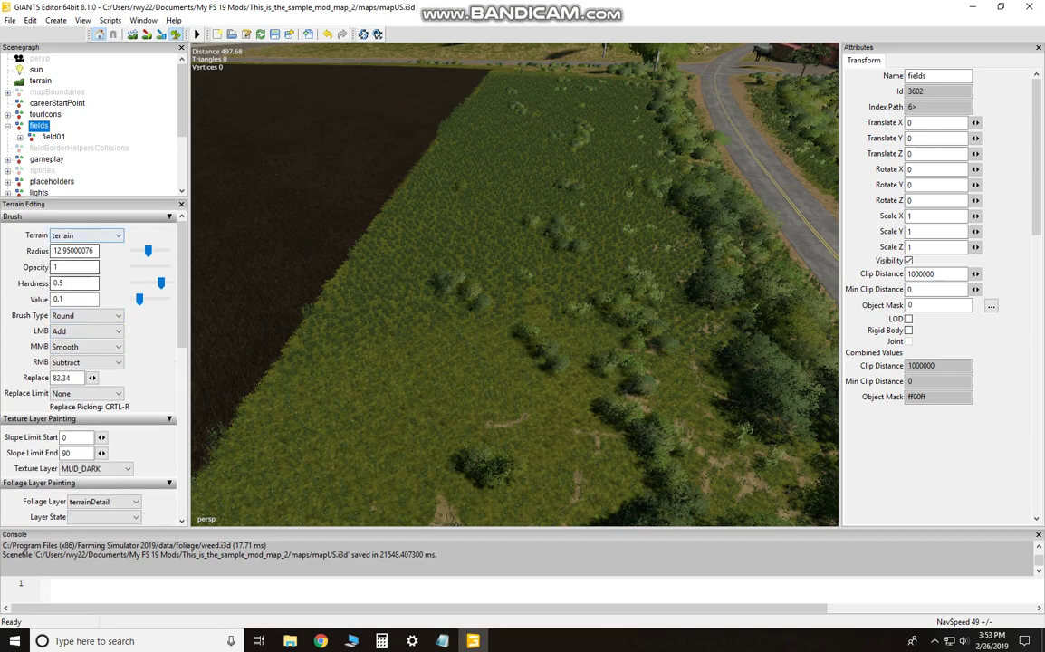
pyautogui.click(86, 315)
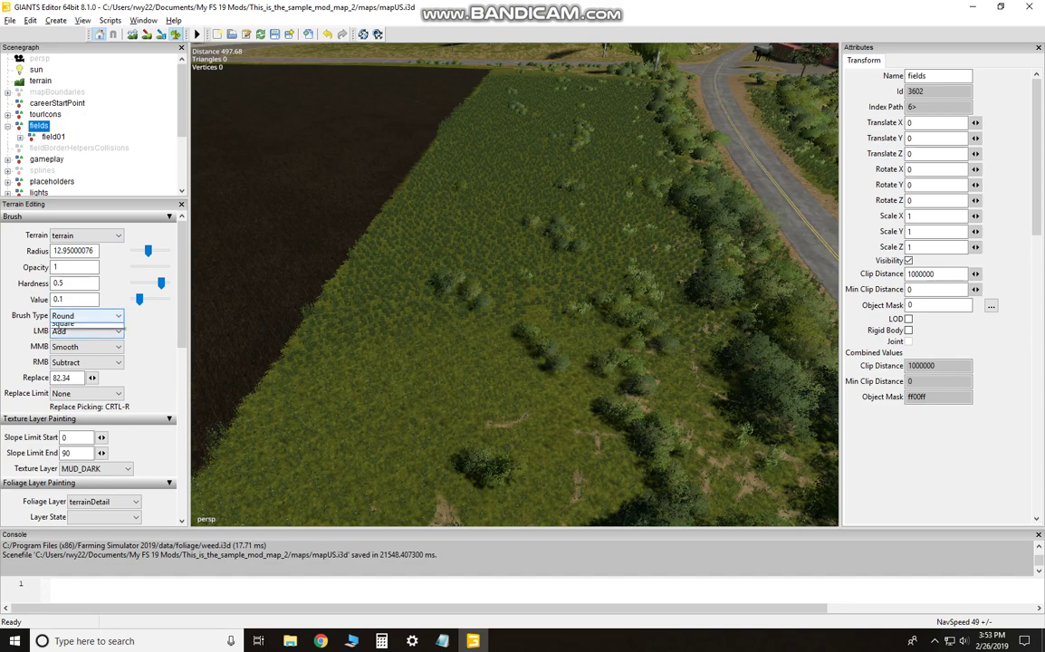
pyautogui.click(73, 330)
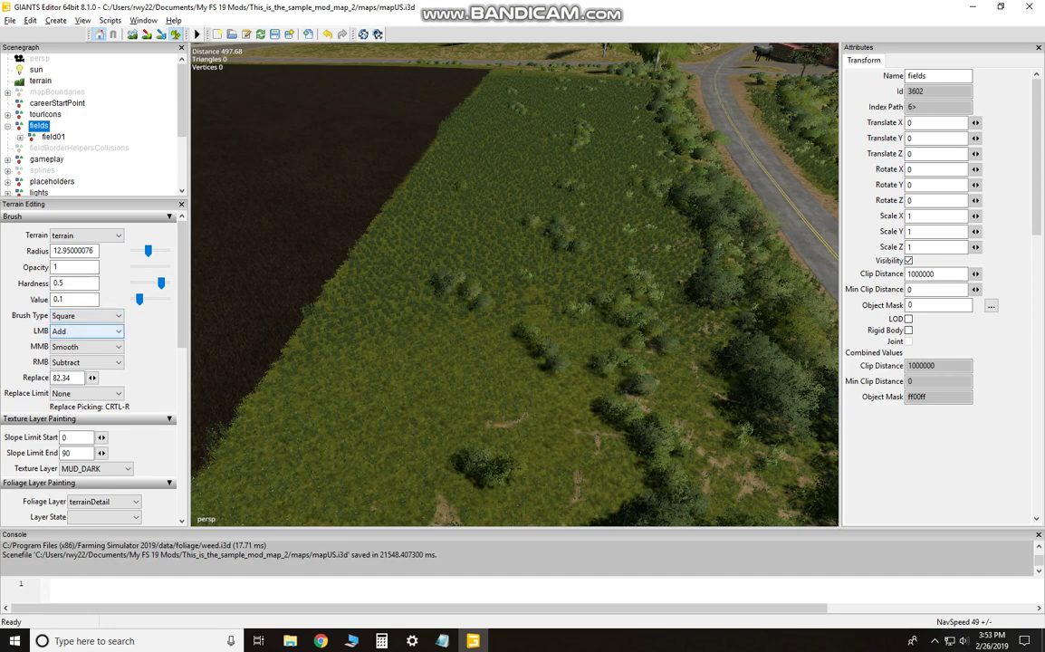
pyautogui.click(72, 330)
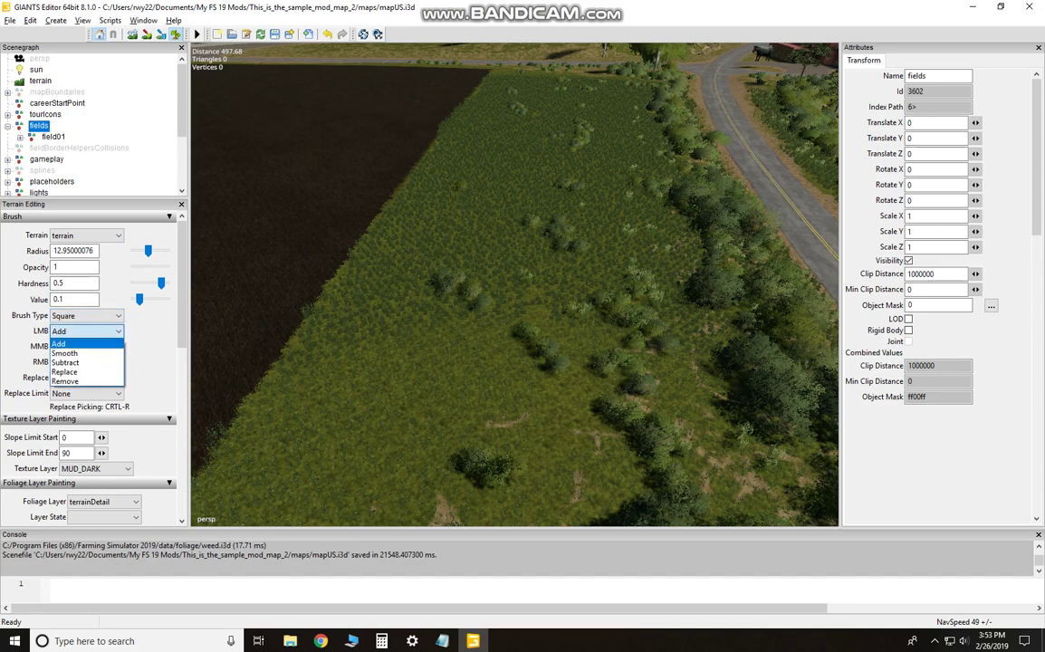
pyautogui.click(66, 372)
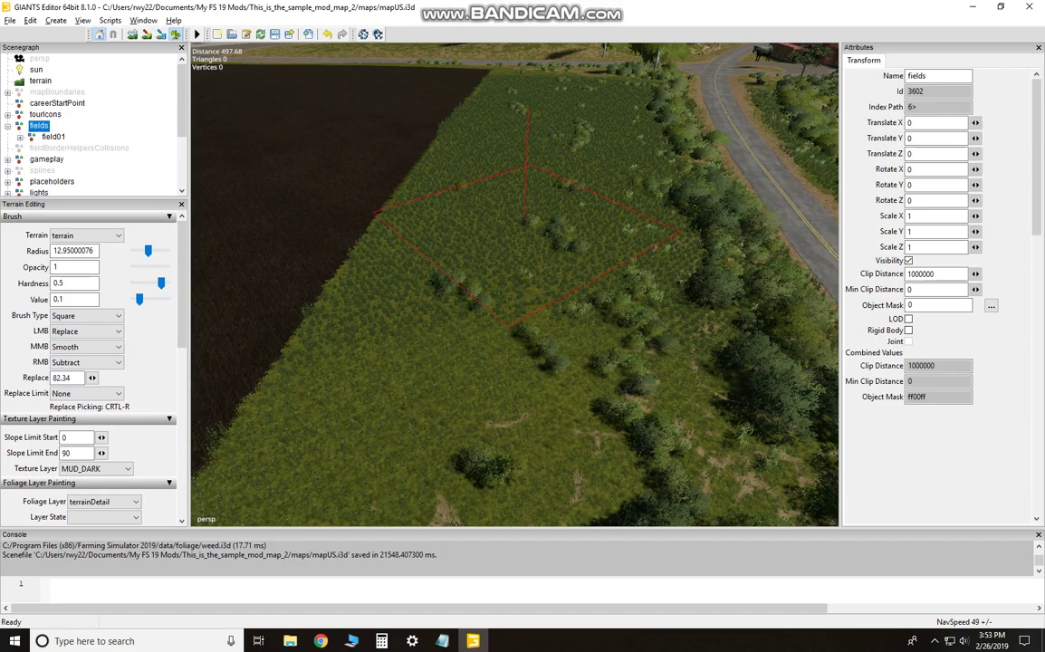
# Step: Change the brush's primary action to Remove and enlarge its radius to about 18.7
pyautogui.hotkey('ctrl', 'r')
pyautogui.scroll(-10, 514, 283)
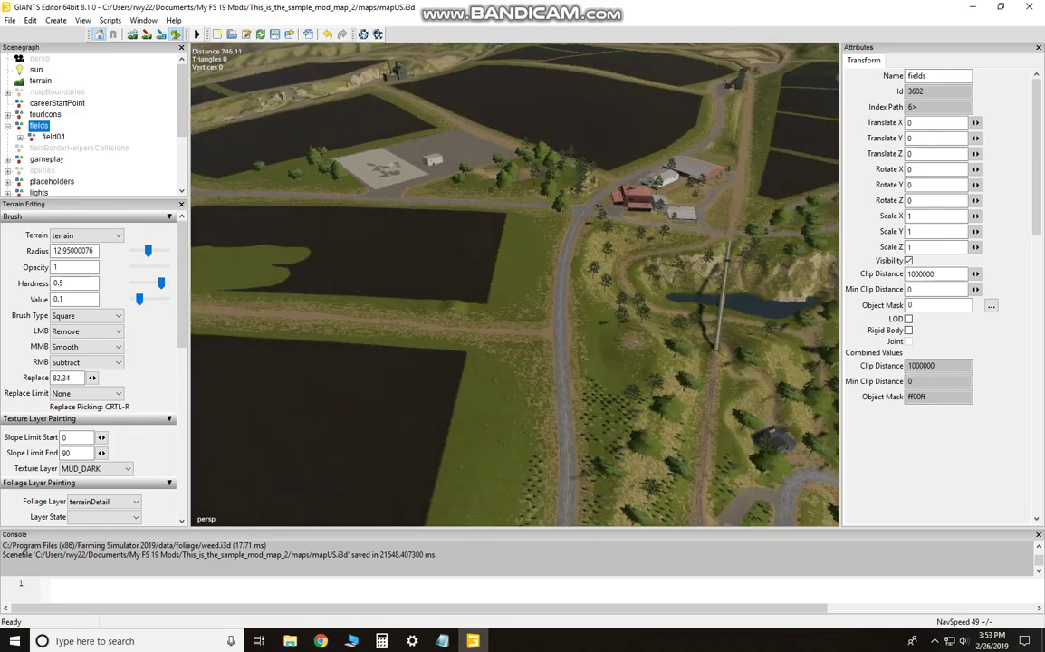
pyautogui.moveTo(148, 250); pyautogui.dragTo(154, 249)
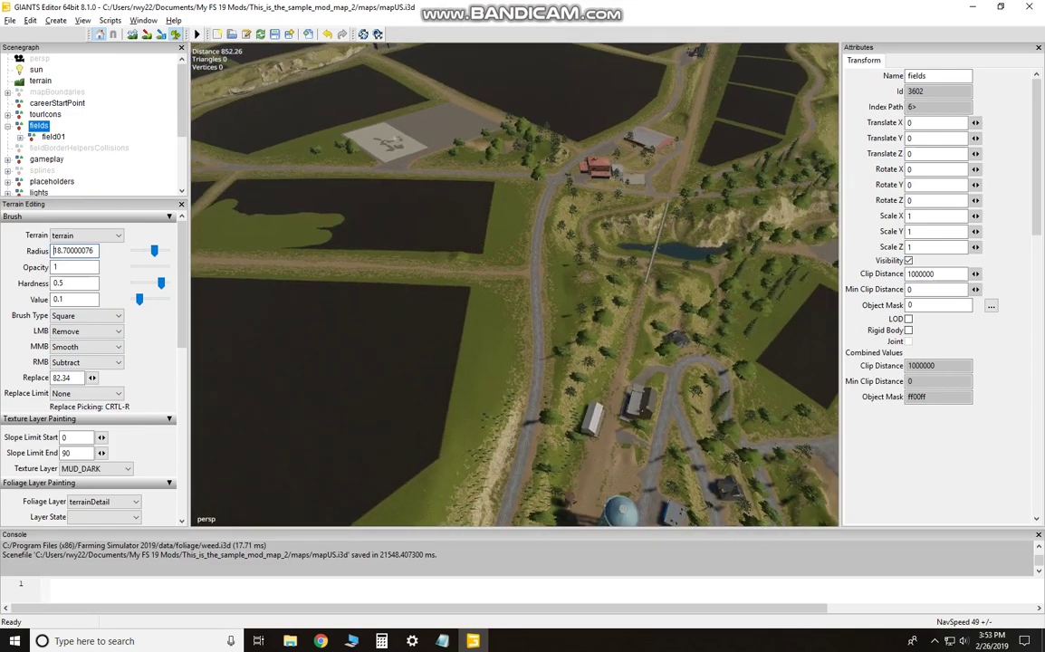
# Step: Set the Square brush's radius to 500 and its primary action to Replace
pyautogui.doubleClick(73, 251)
pyautogui.write('500')
pyautogui.click(72, 267)
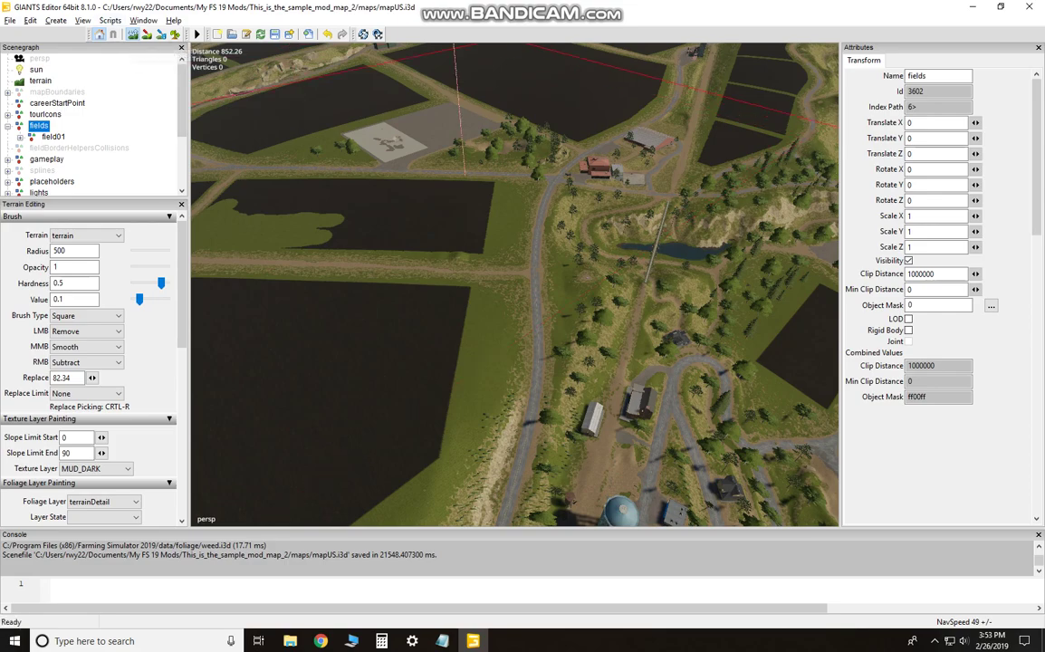
pyautogui.scroll(4, 523, 198)
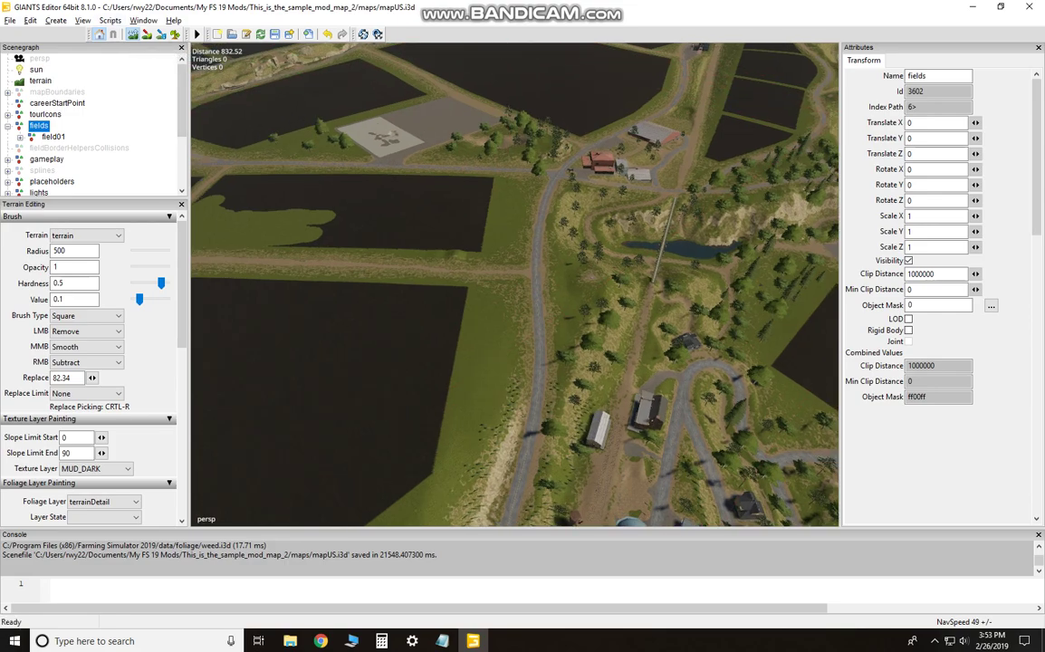
pyautogui.scroll(-1, 521, 203)
pyautogui.keyDown('alt'); pyautogui.moveTo(520, 204); pyautogui.dragTo(637, 217); pyautogui.keyUp('alt')
pyautogui.keyDown('alt'); pyautogui.moveTo(514, 226); pyautogui.dragTo(547, 222); pyautogui.keyUp('alt')
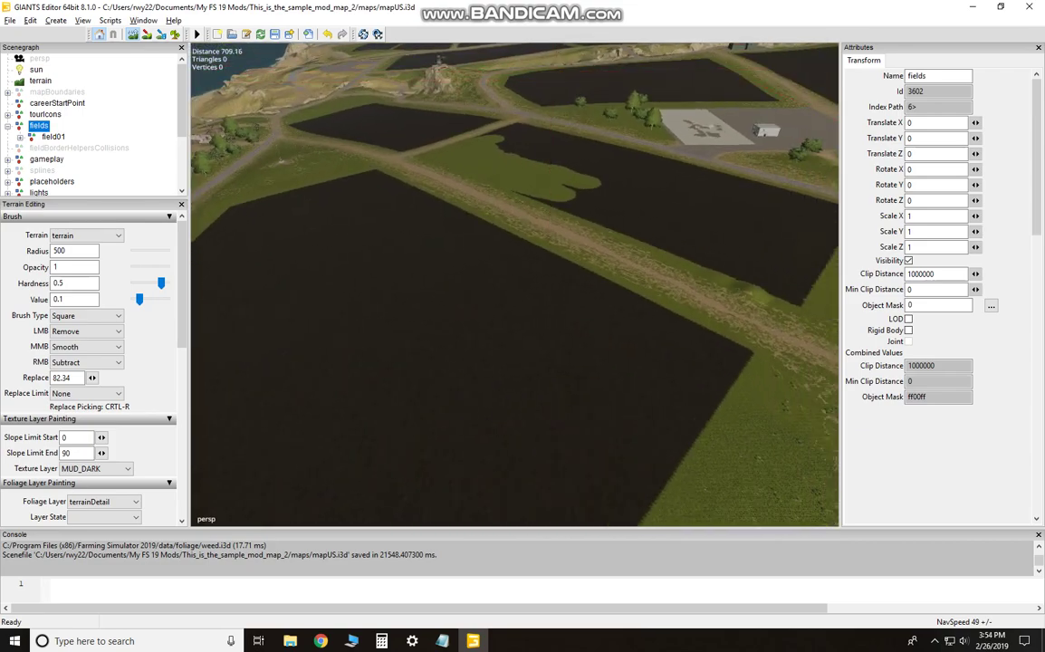
pyautogui.click(86, 330)
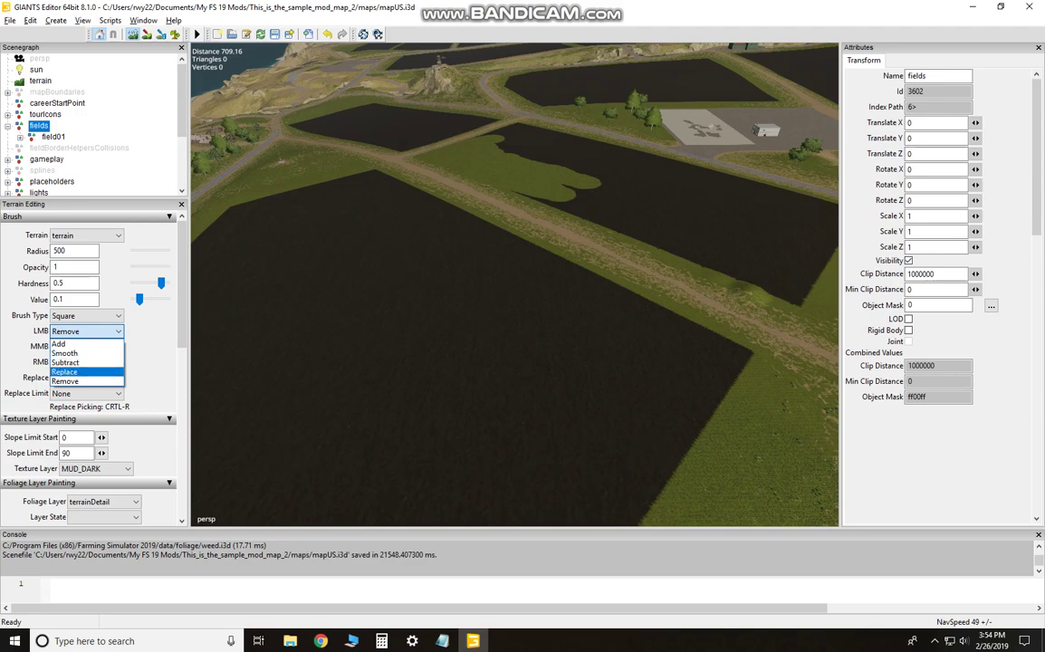
pyautogui.click(64, 371)
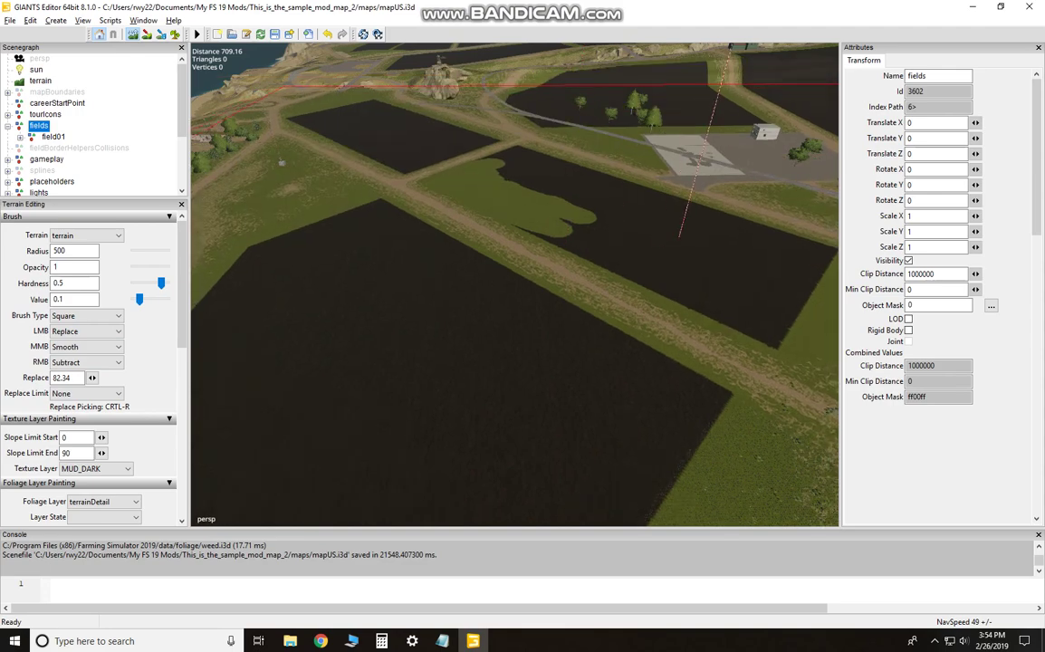
# Step: Survey the fields, farm buildings and coastline with the large square brush outline to compare its coverage with the map
pyautogui.moveTo(608, 247)
pyautogui.keyDown('alt'); pyautogui.mouseDown()
pyautogui.moveTo(572, 249)
pyautogui.moveTo(688, 172)
pyautogui.moveTo(654, 140)
pyautogui.mouseUp(); pyautogui.keyUp('alt')
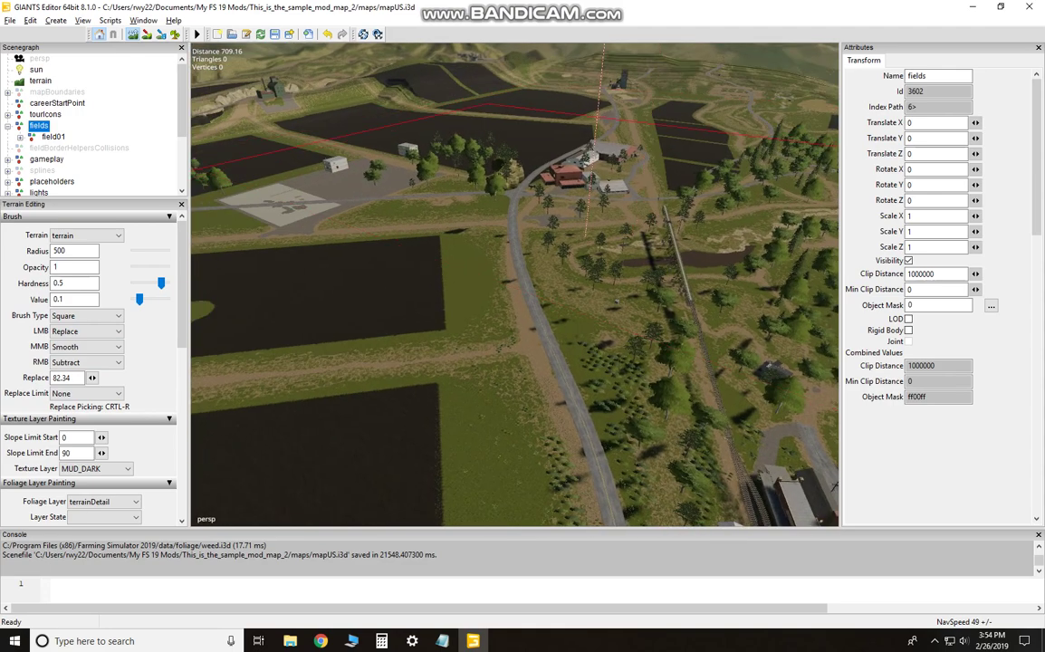
pyautogui.scroll(-3, 497, 251)
pyautogui.scroll(-3, 497, 250)
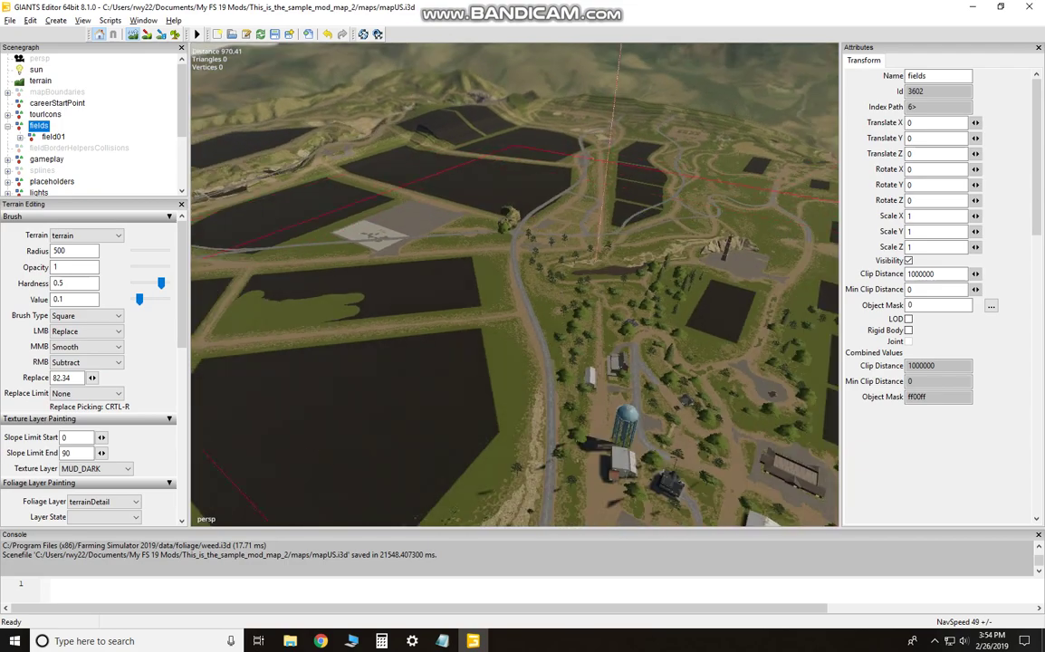
pyautogui.keyDown('alt'); pyautogui.moveTo(497, 250); pyautogui.dragTo(445, 217); pyautogui.keyUp('alt')
pyautogui.scroll(10, 446, 218)
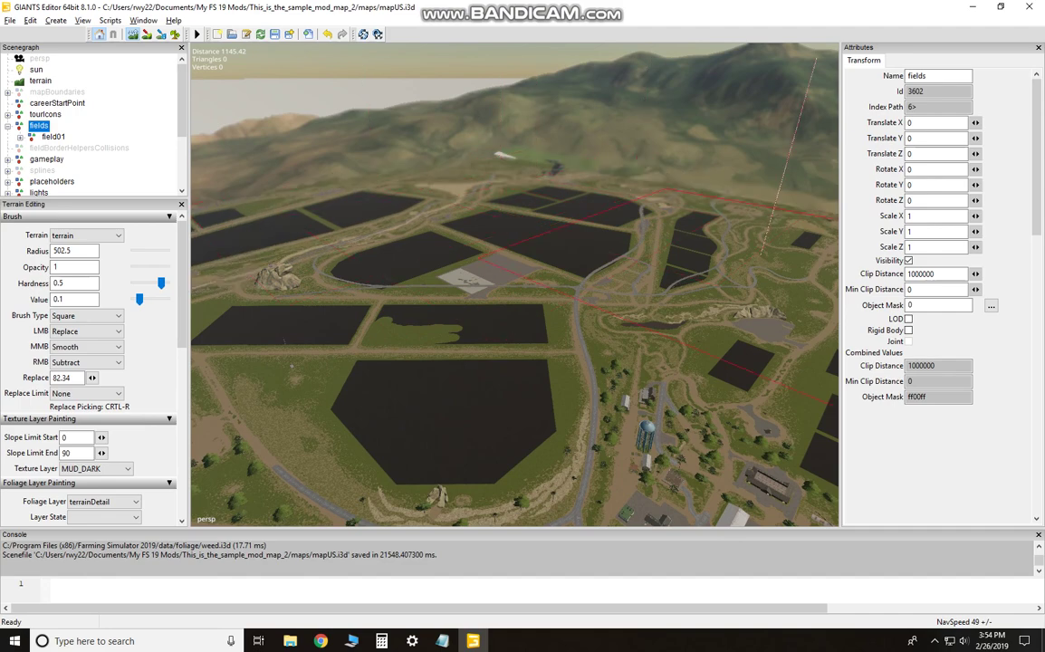
pyautogui.moveTo(633, 192)
pyautogui.keyDown('alt'); pyautogui.mouseDown()
pyautogui.moveTo(573, 213)
pyautogui.moveTo(523, 151)
pyautogui.moveTo(743, 285)
pyautogui.moveTo(760, 312)
pyautogui.mouseUp(); pyautogui.keyUp('alt')
pyautogui.keyDown('alt'); pyautogui.moveTo(617, 299); pyautogui.dragTo(421, 191); pyautogui.keyUp('alt')
pyautogui.moveTo(569, 365)
pyautogui.mouseDown()
pyautogui.moveTo(539, 195)
pyautogui.moveTo(519, 262)
pyautogui.mouseUp()
pyautogui.scroll(1, 519, 263)
pyautogui.keyDown('alt'); pyautogui.moveTo(567, 320); pyautogui.dragTo(552, 372, button='middle'); pyautogui.keyUp('alt')
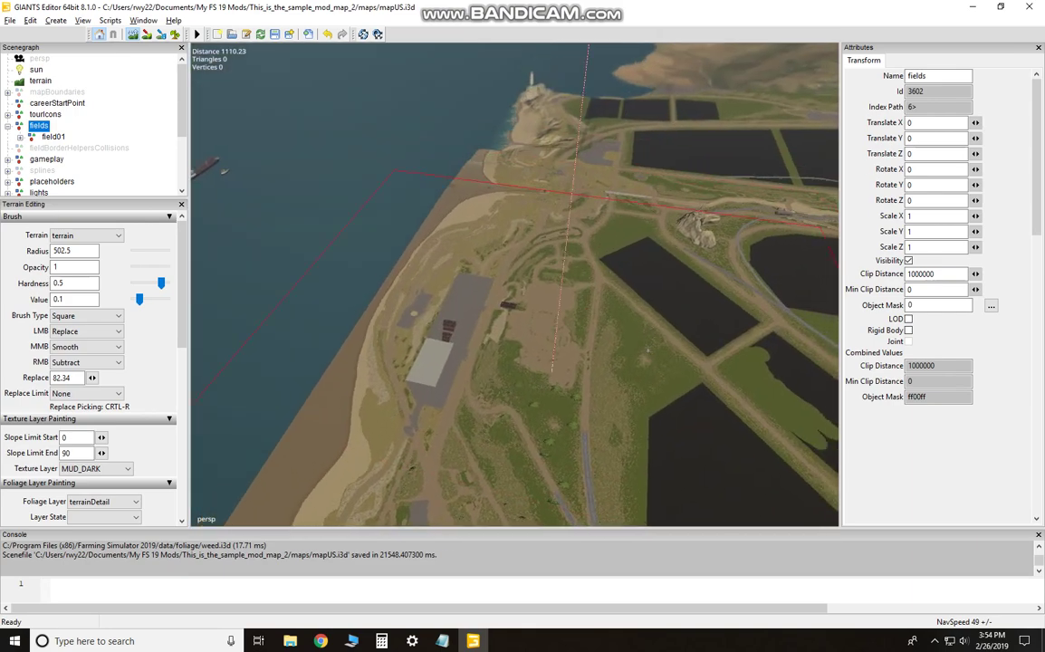
# Step: Raise the viewport navigation speed to 163
pyautogui.press('+')
pyautogui.press('+')
pyautogui.press('+')
pyautogui.press('+')
pyautogui.press('+')
pyautogui.press('+')
pyautogui.press('+')
pyautogui.press('+')
pyautogui.press('+')
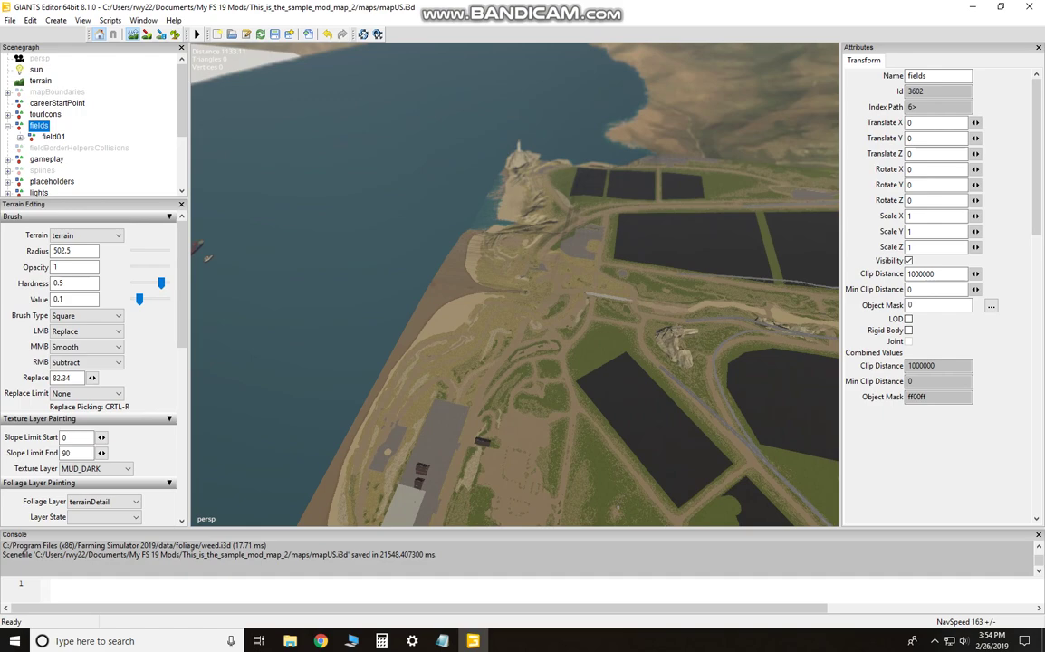
# Step: Examine the inland fields below the mountains and the town area surrounding the car dealer
pyautogui.keyDown('alt'); pyautogui.moveTo(529, 395); pyautogui.dragTo(512, 473, button='middle'); pyautogui.keyUp('alt')
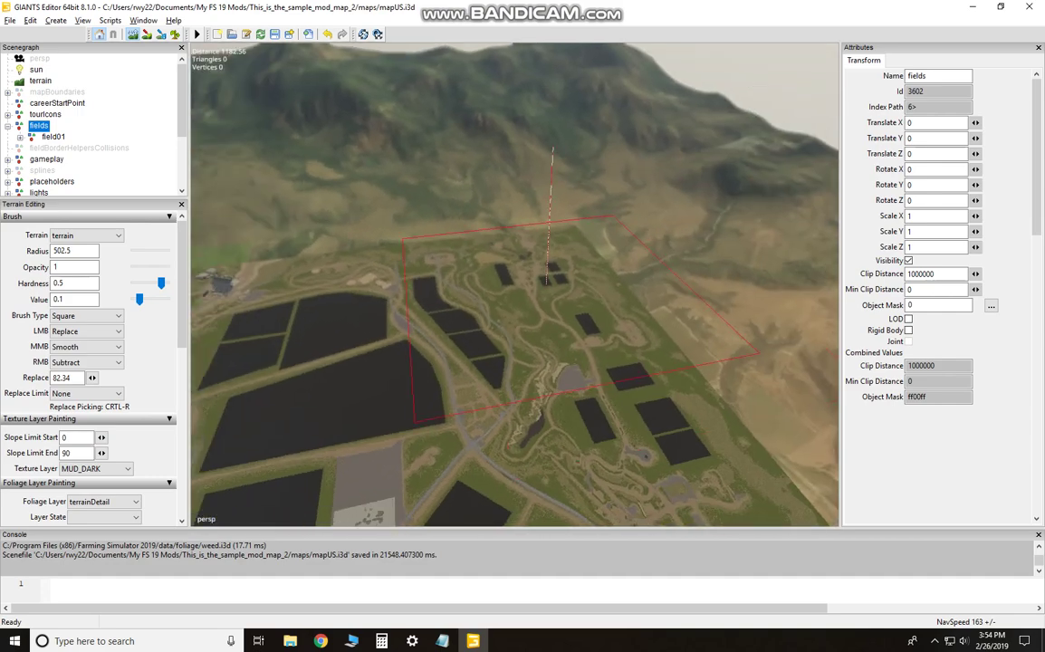
pyautogui.keyDown('alt'); pyautogui.moveTo(435, 285); pyautogui.dragTo(670, 285); pyautogui.keyUp('alt')
pyautogui.scroll(5, 521, 173)
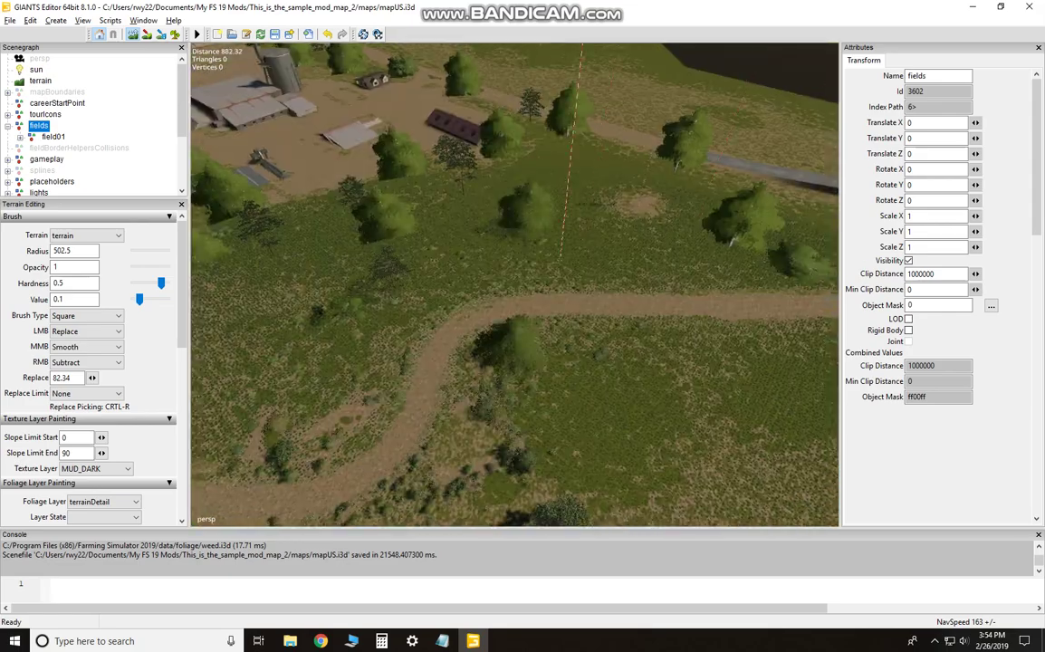
pyautogui.keyDown('alt'); pyautogui.moveTo(521, 173); pyautogui.dragTo(480, 435); pyautogui.keyUp('alt')
pyautogui.scroll(4, 520, 285)
pyautogui.scroll(4, 521, 285)
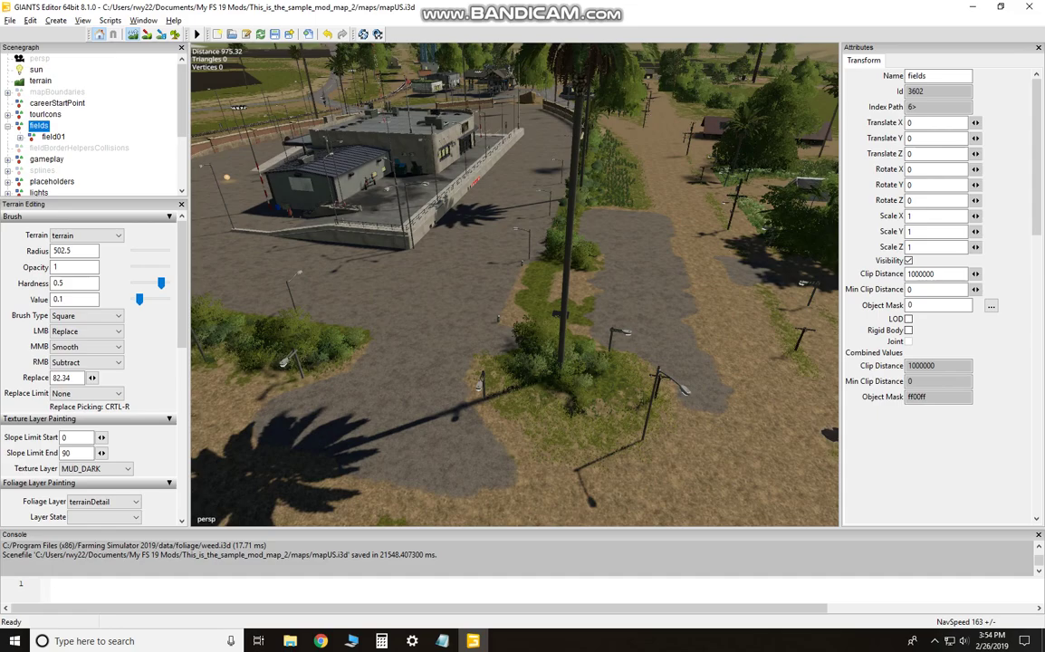
pyautogui.keyDown('alt'); pyautogui.moveTo(520, 285); pyautogui.dragTo(398, 289); pyautogui.keyUp('alt')
pyautogui.scroll(-6, 521, 286)
pyautogui.scroll(4, 520, 285)
pyautogui.scroll(-3, 521, 285)
pyautogui.press('a')
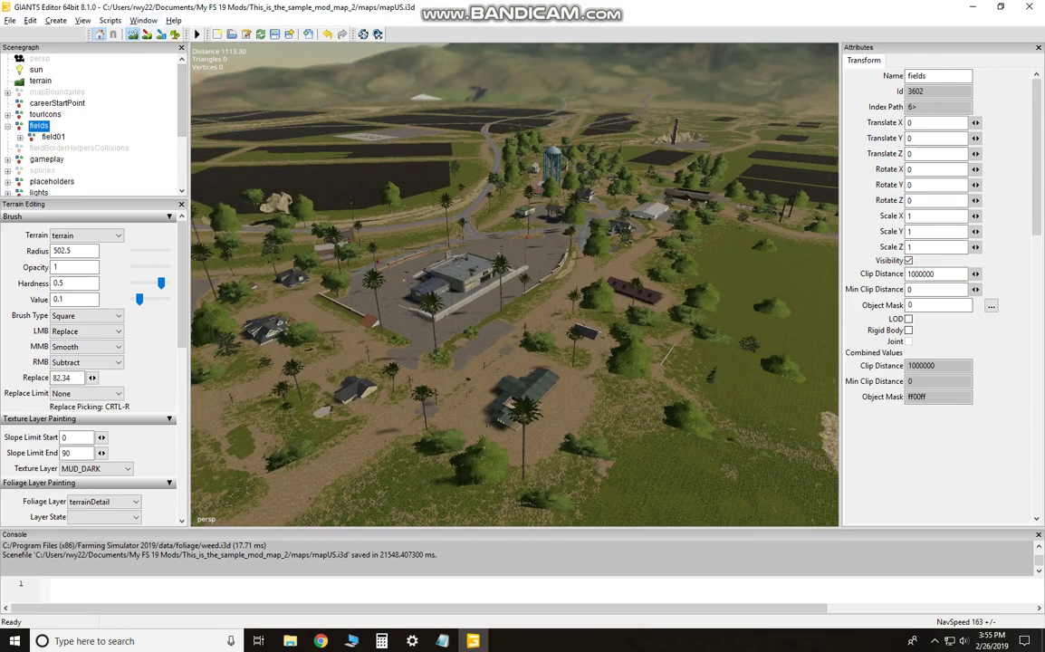
# Step: Leave terrain editing, locate the car dealer's group among the Ravenport buildings and close the terrain editing settings
pyautogui.click(133, 34)
pyautogui.click(466, 268)
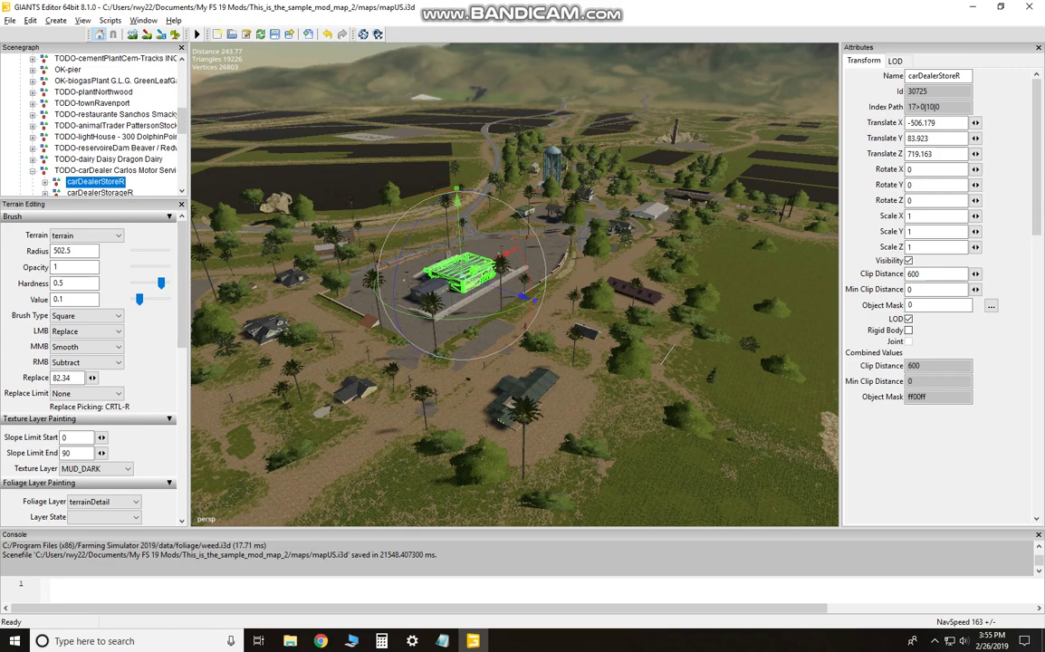
pyautogui.click(115, 170)
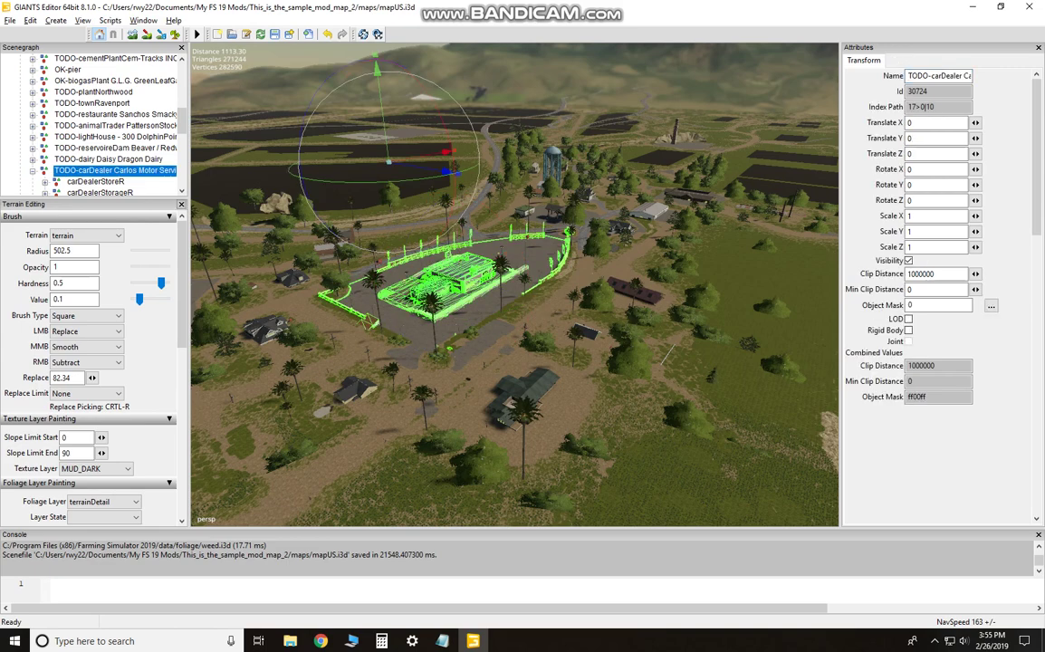
pyautogui.click(181, 204)
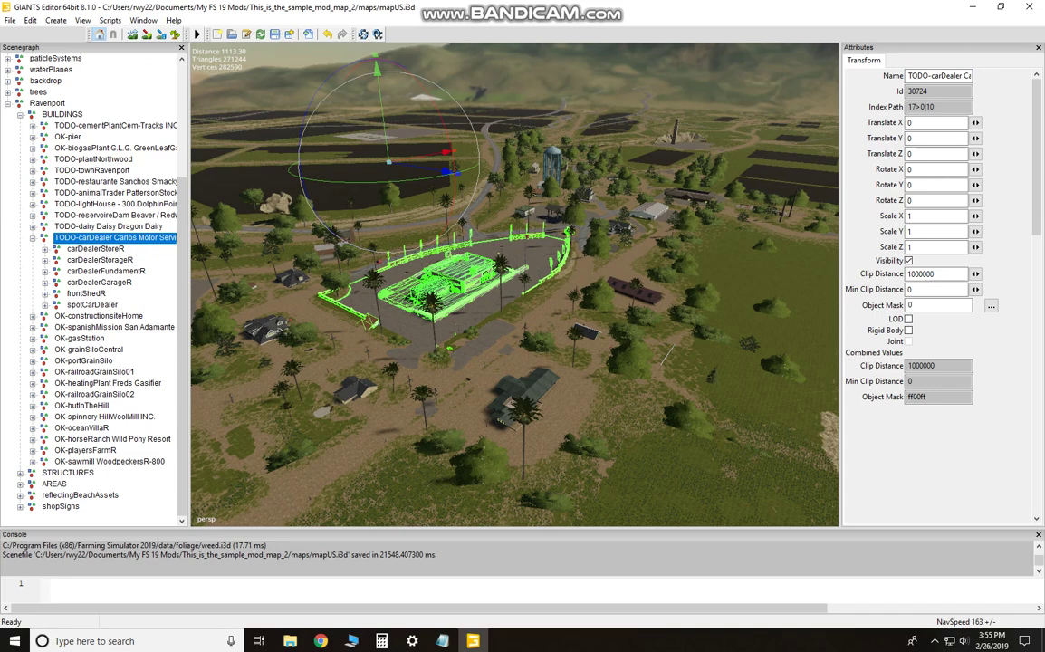
pyautogui.press('Escape')
pyautogui.click(32, 238)
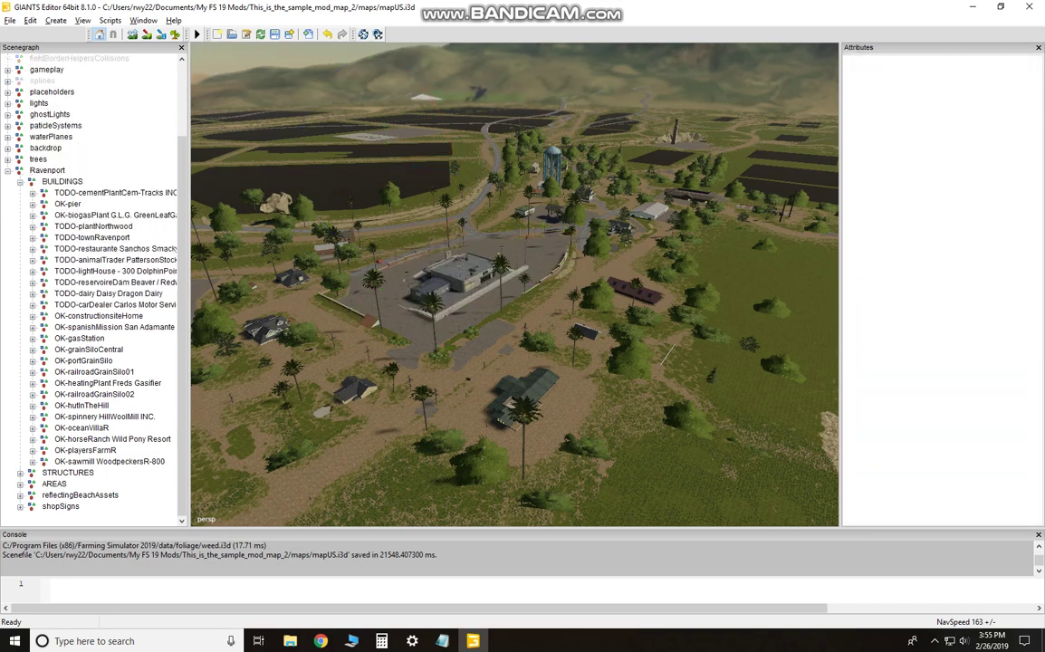
# Step: Highlight everything in the Ravenport group to check its contents, and collapse the group with nothing selected
pyautogui.click(47, 170)
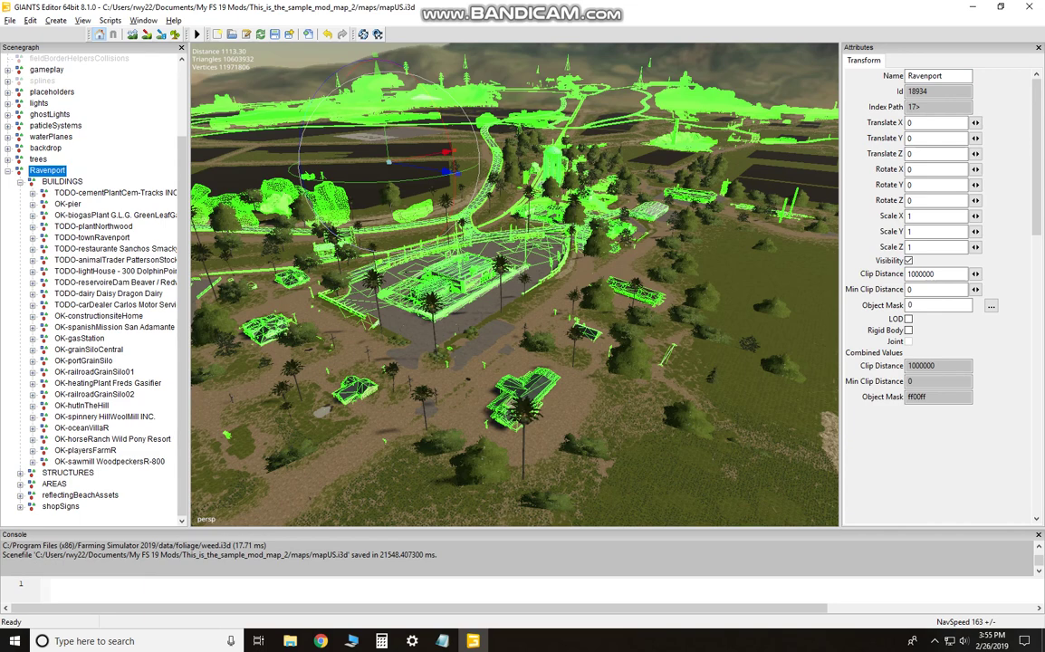
pyautogui.press('Escape')
pyautogui.press('Left')
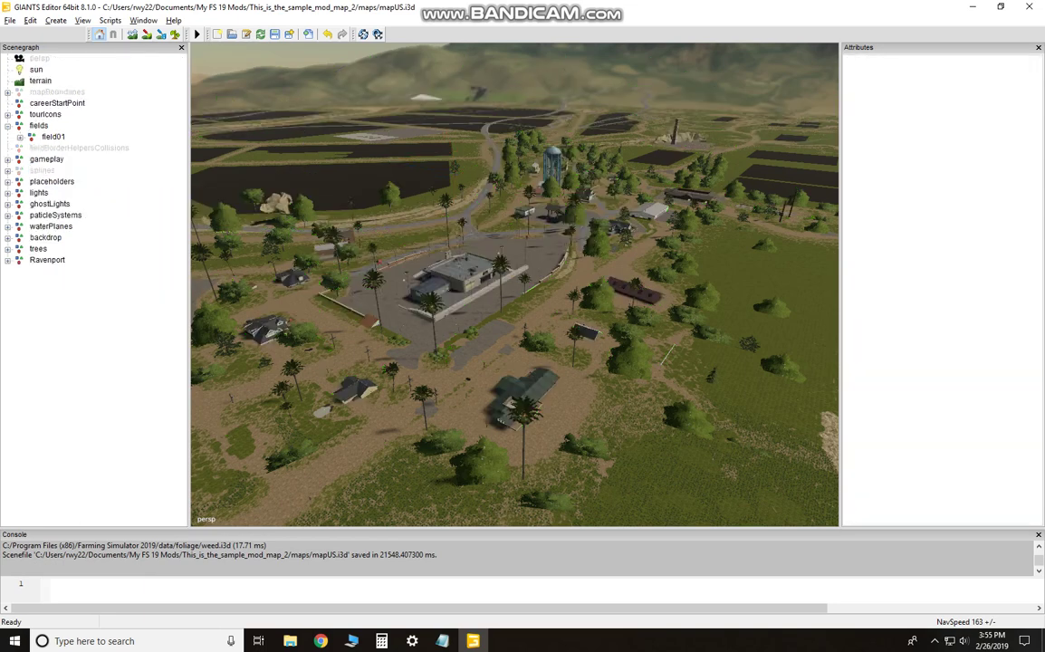
# Step: Tour the town houses, barn and car dealer, and the paved road and rocks beside the large ploughed field
pyautogui.keyDown('alt'); pyautogui.moveTo(514, 286); pyautogui.dragTo(550, 272); pyautogui.keyUp('alt')
pyautogui.scroll(6, 514, 285)
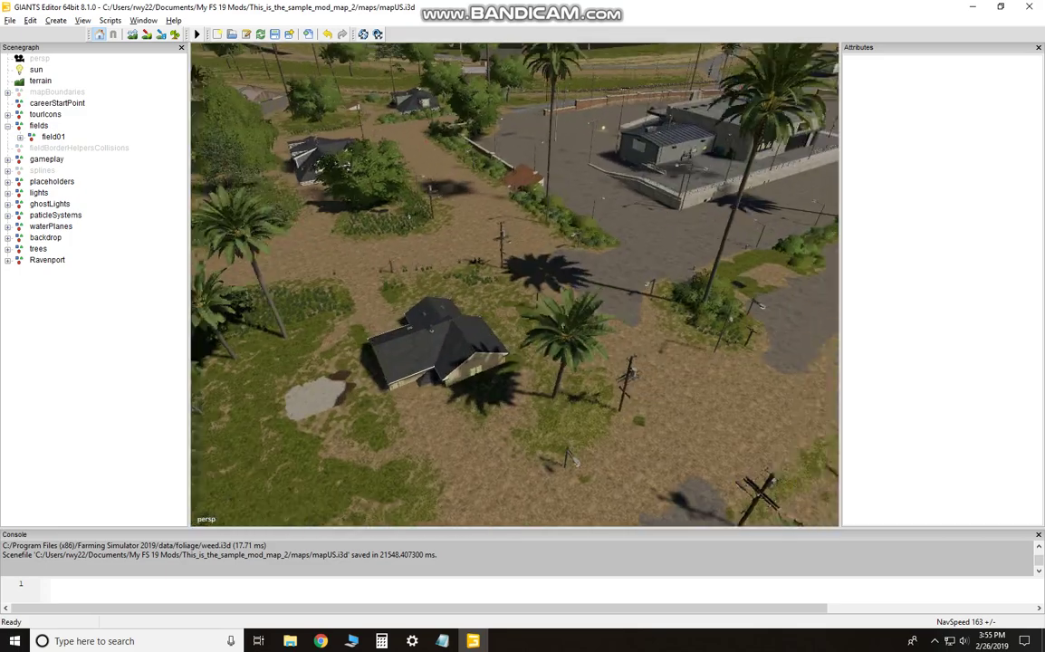
pyautogui.keyDown('alt'); pyautogui.moveTo(561, 272); pyautogui.dragTo(344, 344, button='middle'); pyautogui.keyUp('alt')
pyautogui.press('s')
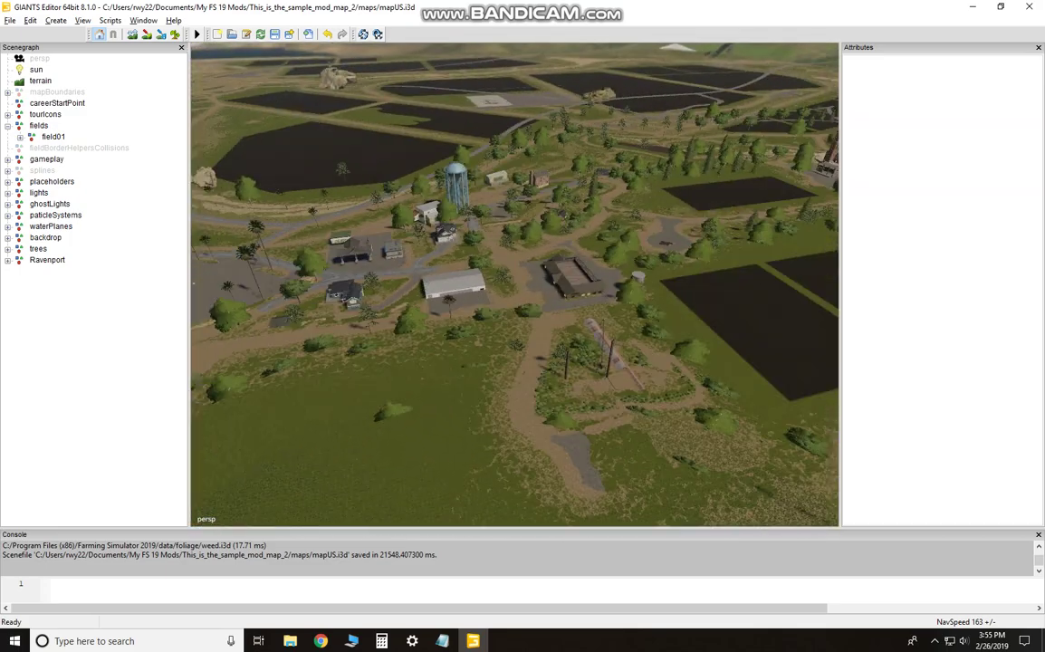
pyautogui.keyDown('alt'); pyautogui.moveTo(514, 285); pyautogui.dragTo(688, 285); pyautogui.keyUp('alt')
pyautogui.scroll(8, 514, 285)
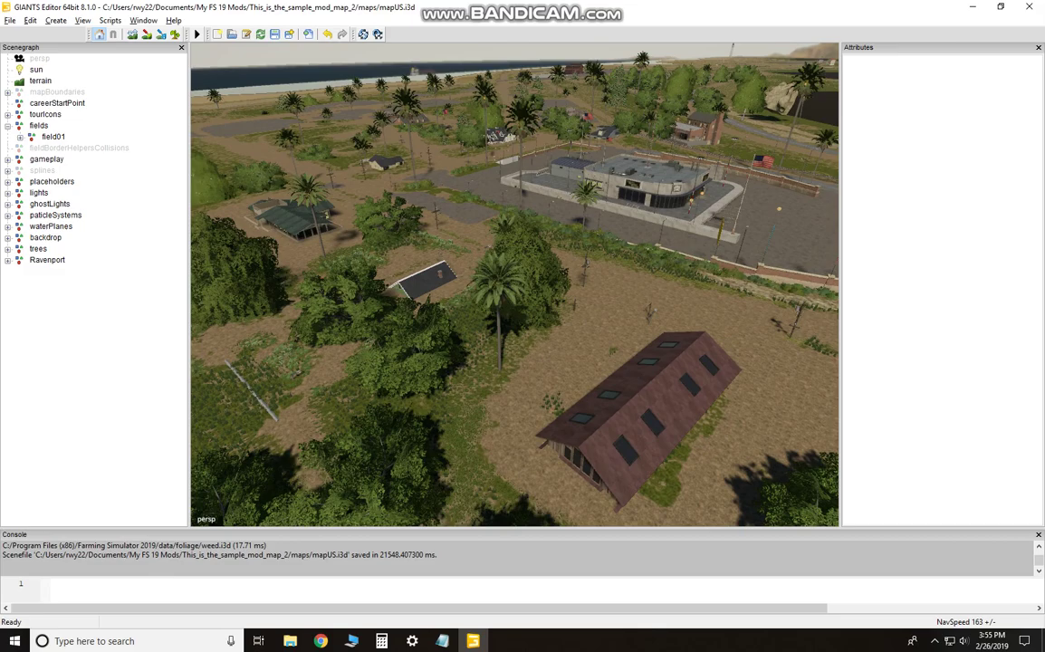
pyautogui.keyDown('alt'); pyautogui.moveTo(616, 253); pyautogui.dragTo(344, 344, button='middle'); pyautogui.keyUp('alt')
pyautogui.keyDown('alt'); pyautogui.moveTo(514, 285); pyautogui.dragTo(362, 322); pyautogui.keyUp('alt')
pyautogui.scroll(5, 514, 285)
pyautogui.keyDown('alt'); pyautogui.moveTo(434, 285); pyautogui.dragTo(616, 290); pyautogui.keyUp('alt')
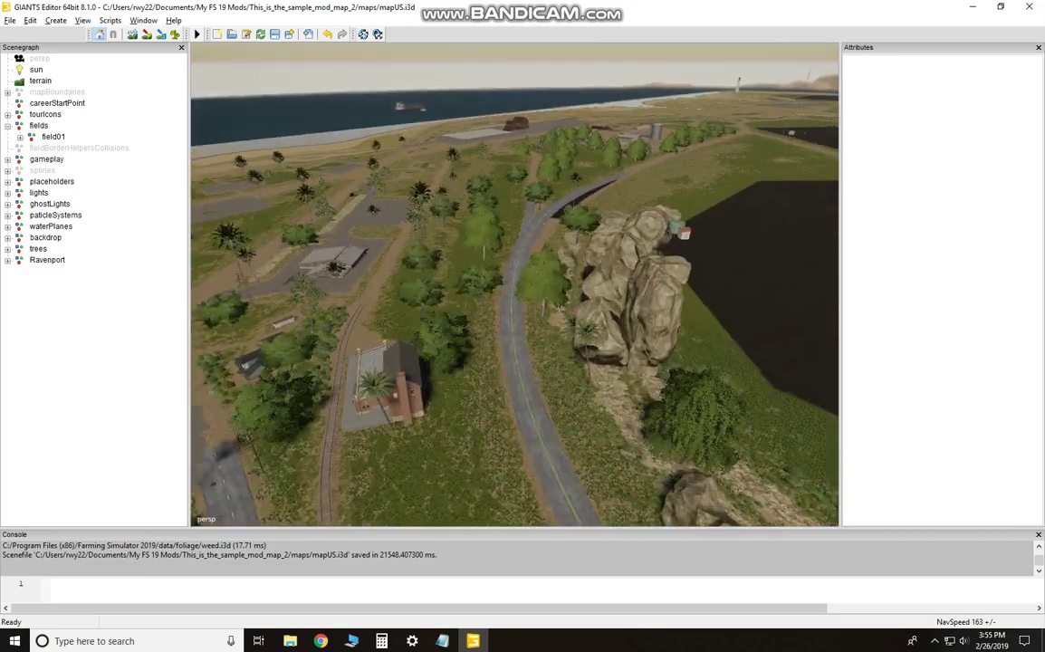
pyautogui.keyDown('alt'); pyautogui.moveTo(615, 281); pyautogui.dragTo(579, 353, button='middle'); pyautogui.keyUp('alt')
pyautogui.keyDown('alt'); pyautogui.moveTo(579, 353); pyautogui.dragTo(426, 325); pyautogui.keyUp('alt')
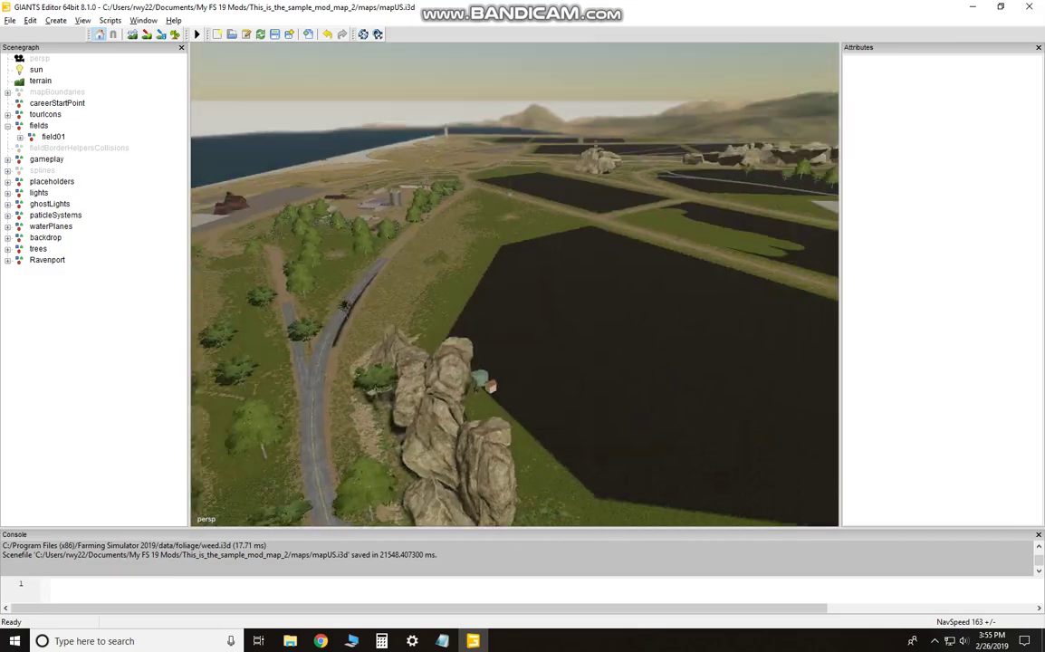